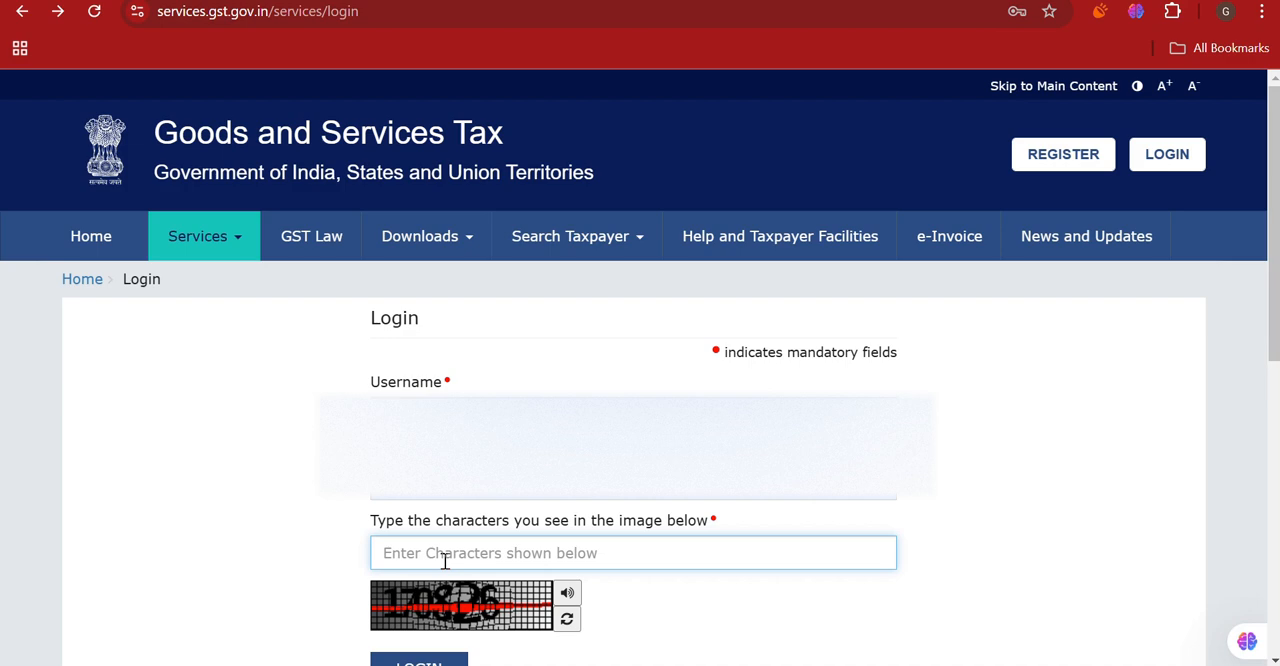
- Enter the captcha characters to log in to the GST portal, and open the return dashboard
{"action": "type", "text": "170826"}
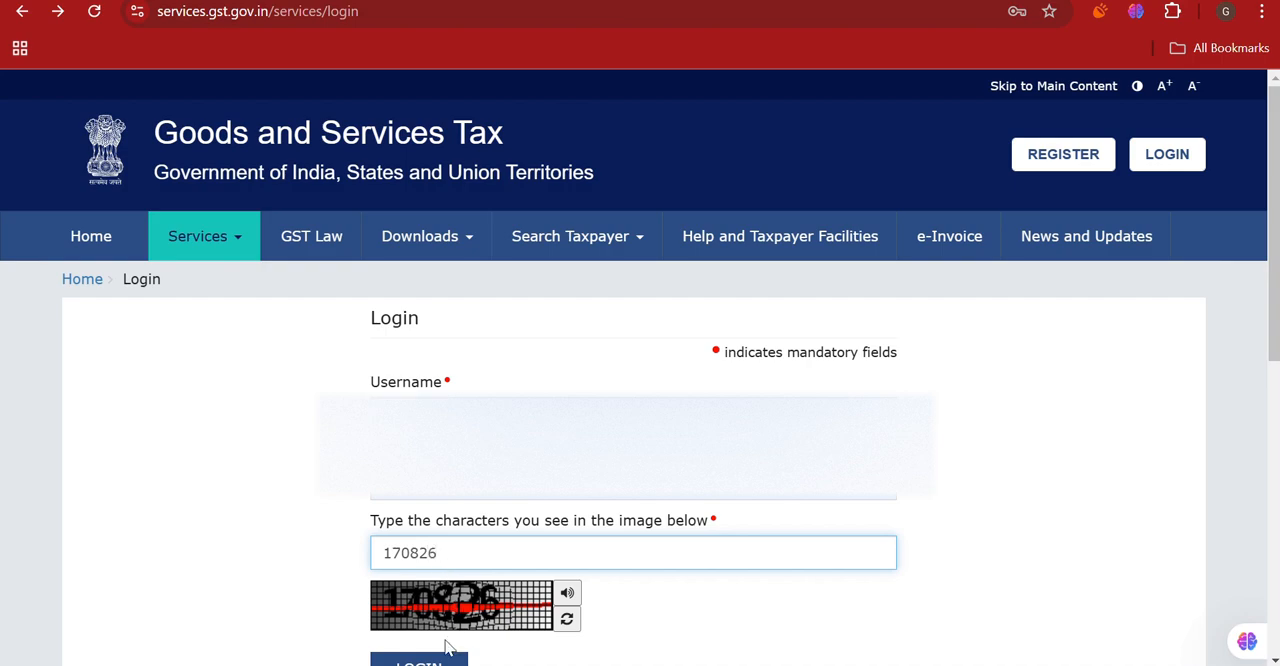
{"action": "left_click", "coordinate": [445, 652]}
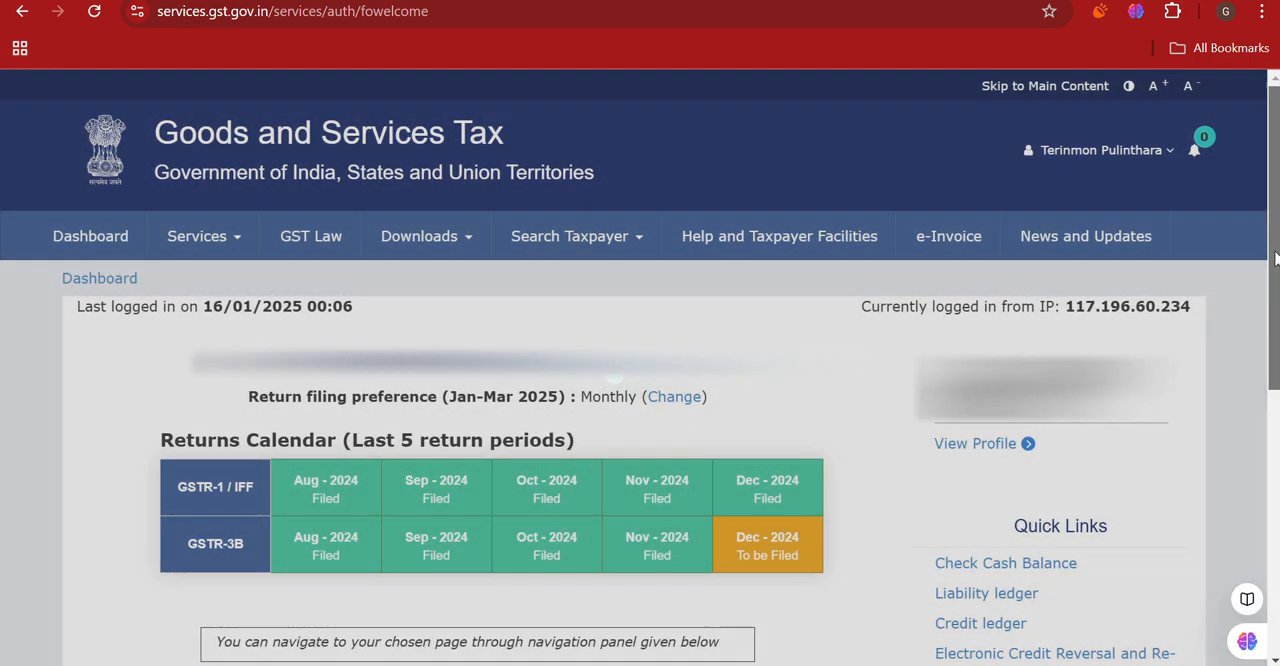
{"action": "scroll", "coordinate": [1275, 258], "scroll_direction": "down", "scroll_amount": 3}
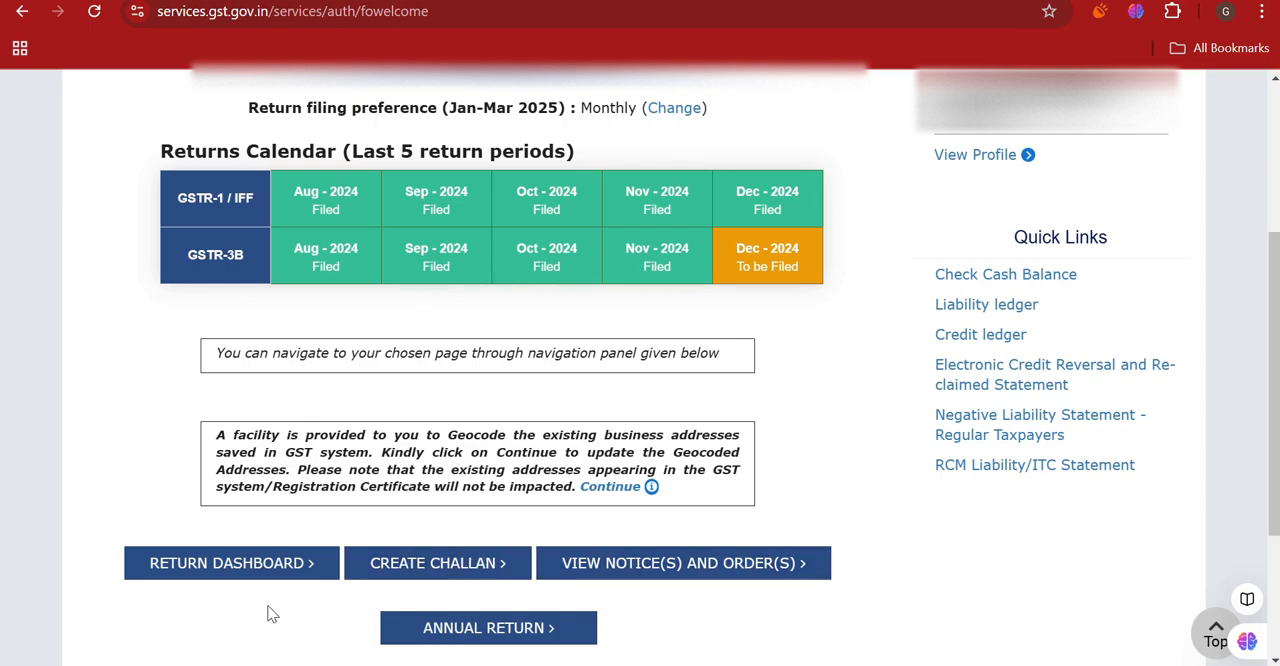
{"action": "left_click", "coordinate": [240, 565]}
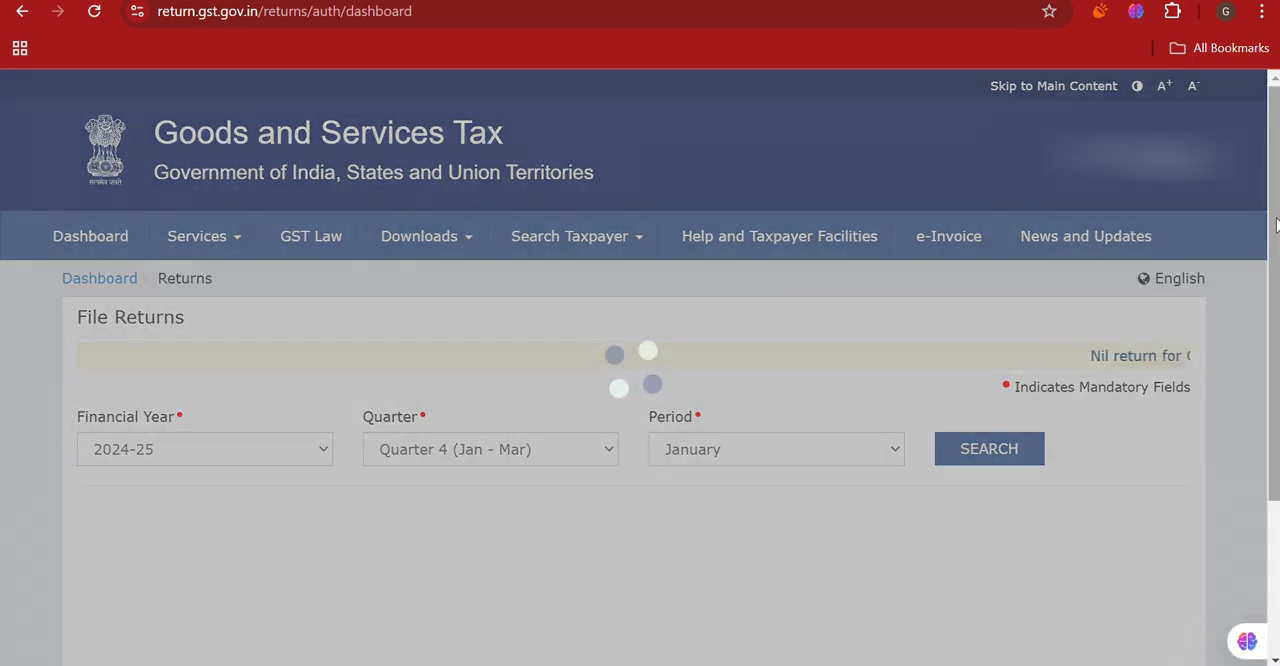
- Search the returns for Quarter 3 (Oct - Dec), period December, of financial year 2024-25
{"action": "scroll", "coordinate": [1277, 221], "scroll_direction": "down", "scroll_amount": 1}
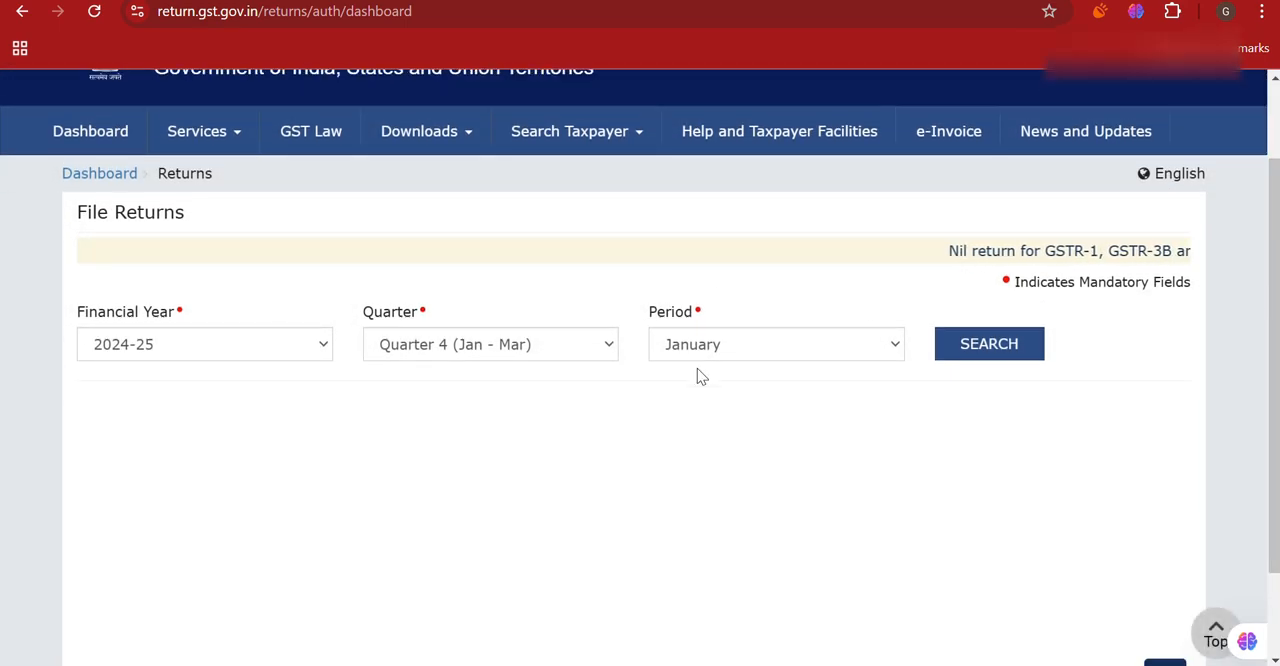
{"action": "left_click", "coordinate": [578, 356]}
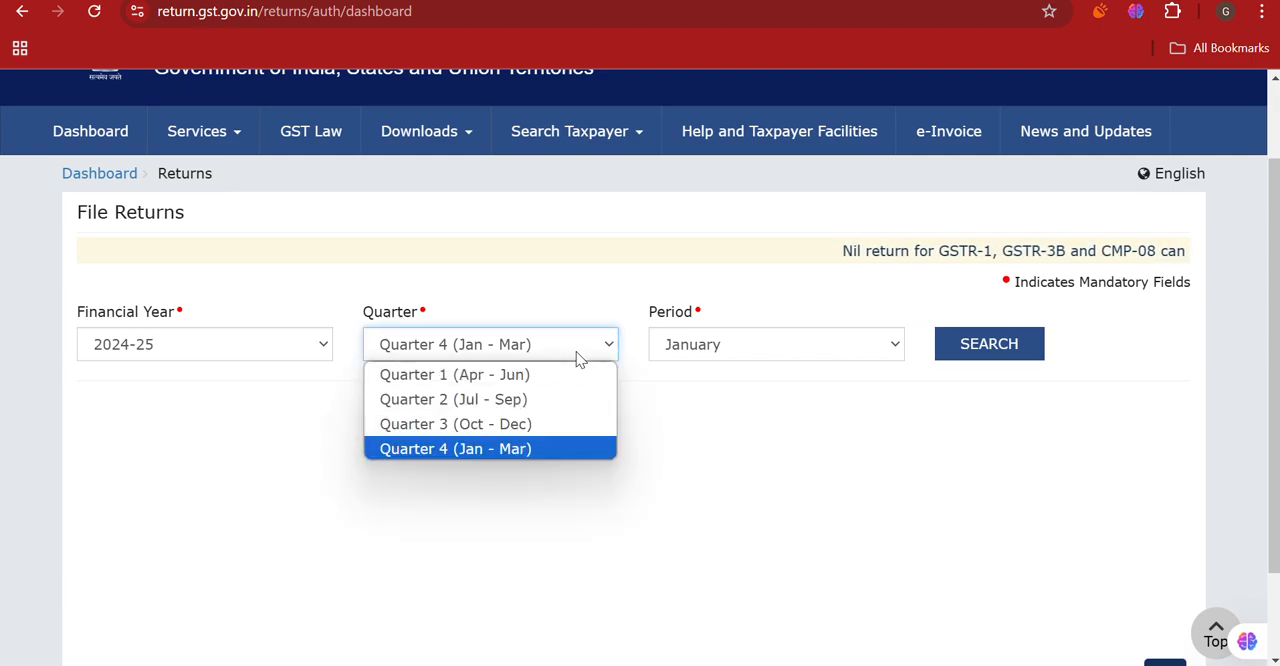
{"action": "left_click", "coordinate": [529, 423]}
{"action": "left_click", "coordinate": [980, 345]}
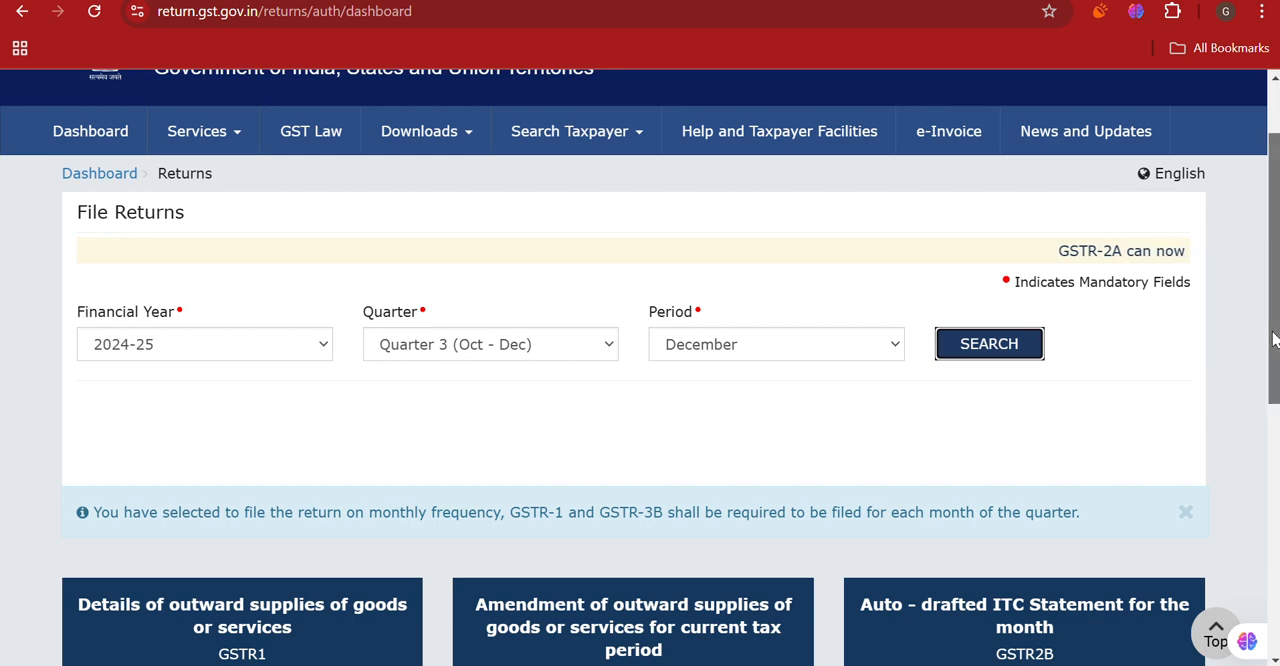
- View the auto-drafted ITC statement GSTR2B for the month and read its summary page
{"action": "left_click_drag", "start_coordinate": [1273, 340], "coordinate": [1242, 531]}
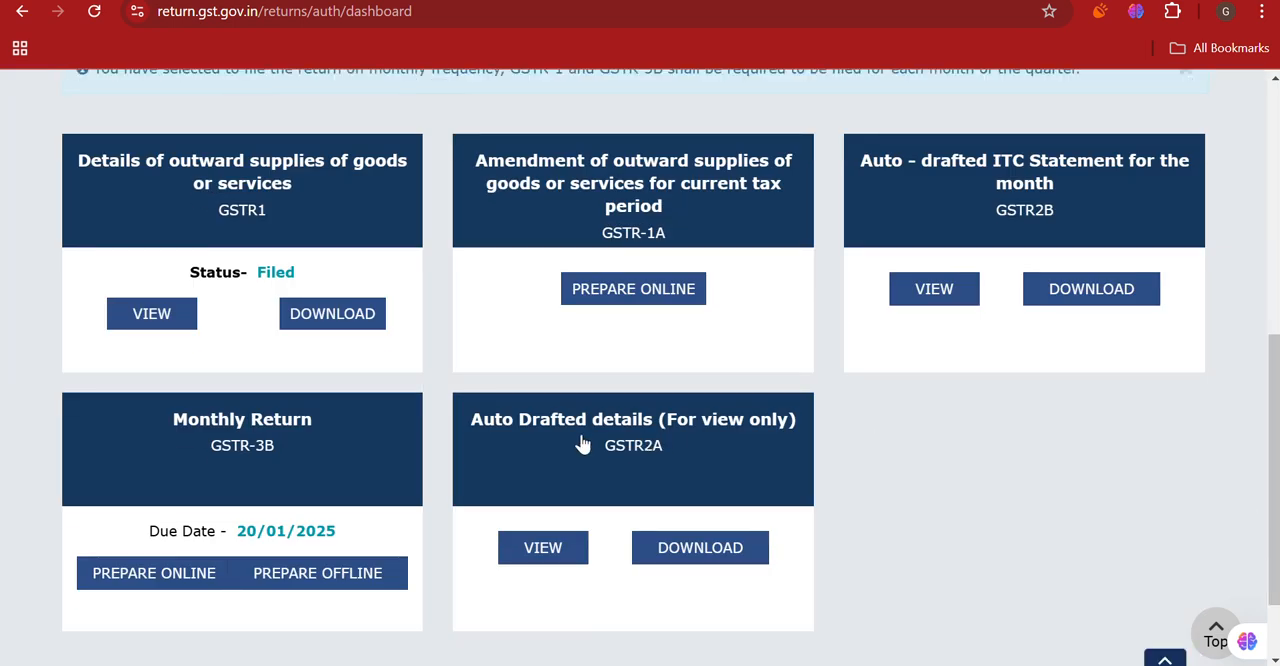
{"action": "left_click", "coordinate": [935, 288]}
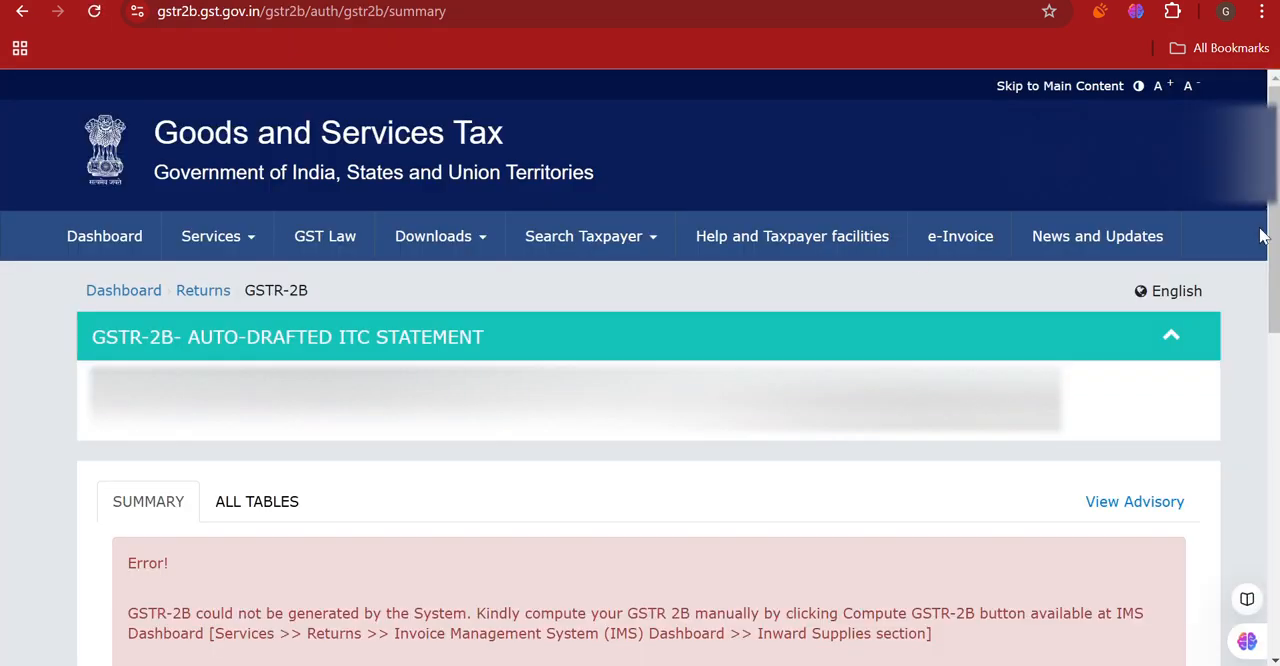
{"action": "left_click_drag", "start_coordinate": [1272, 302], "coordinate": [1266, 382]}
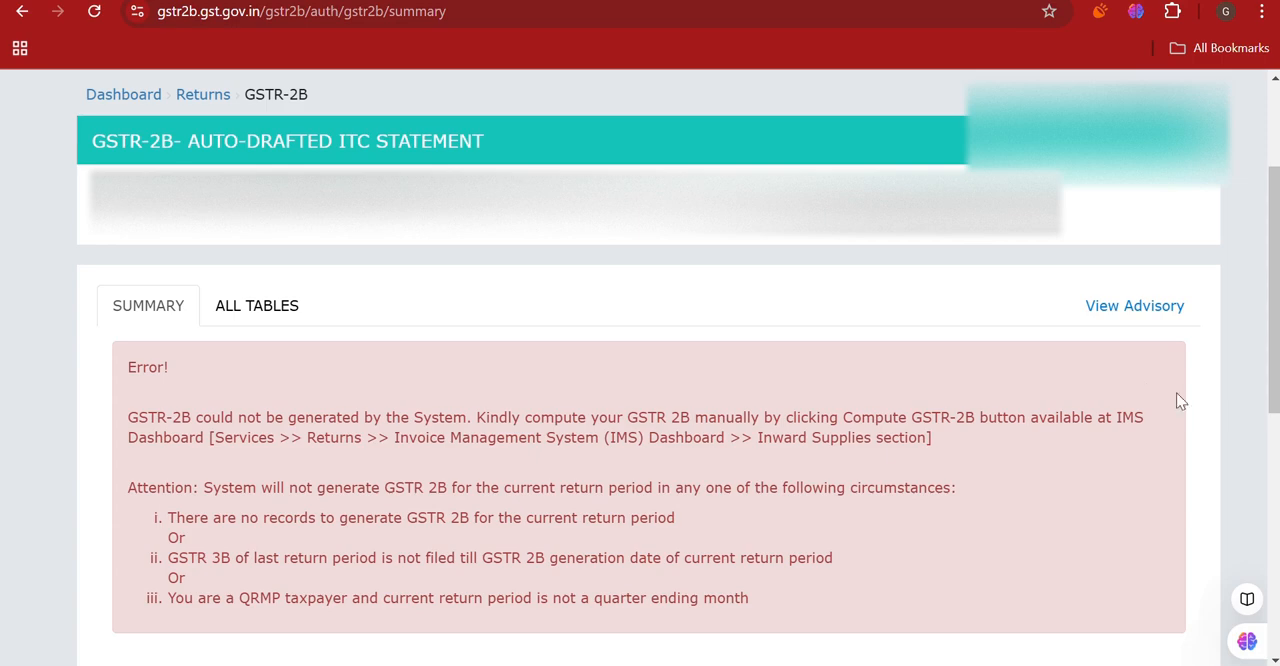
{"action": "left_click_drag", "start_coordinate": [1276, 400], "coordinate": [1277, 307]}
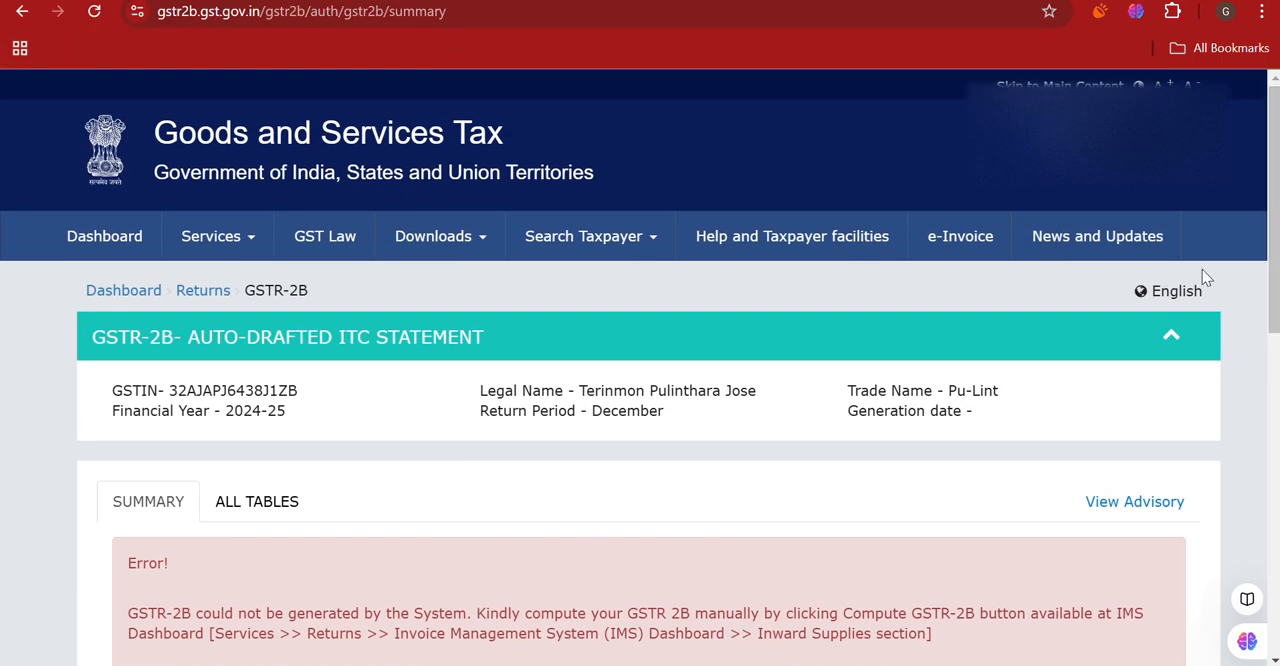
- Go to the Invoice Management System (IMS) Dashboard from the returns services and view Outward Supplies
{"action": "left_click", "coordinate": [238, 248]}
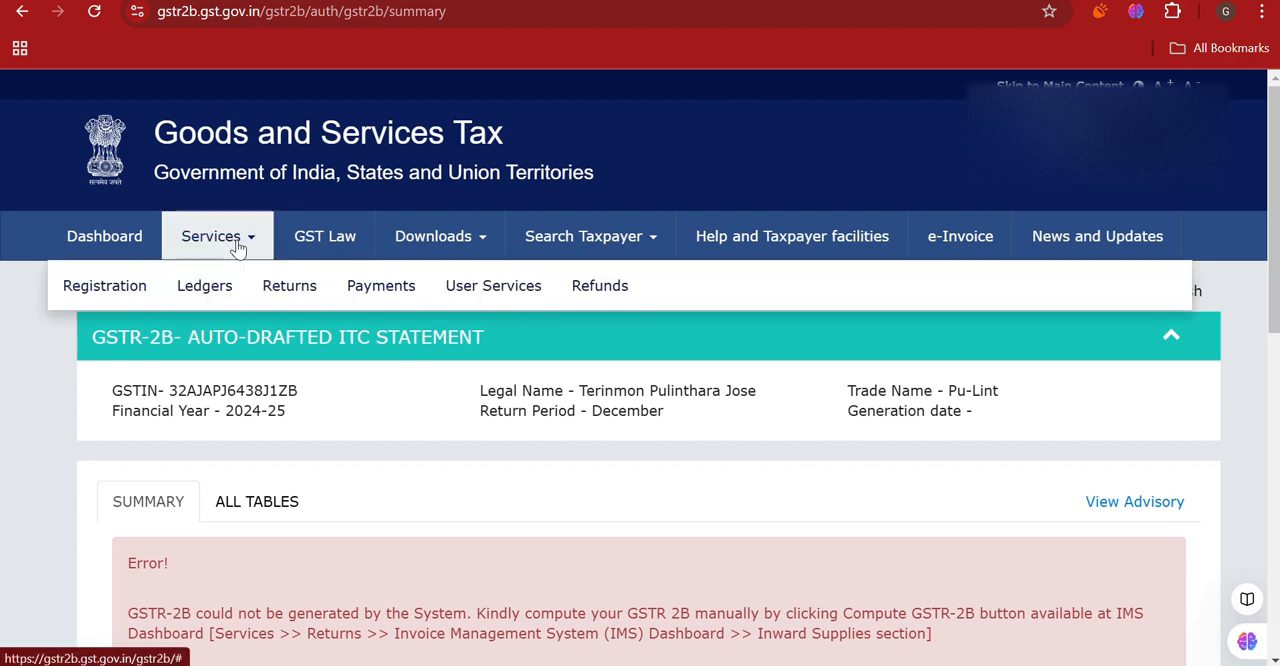
{"action": "mouse_move", "coordinate": [283, 296]}
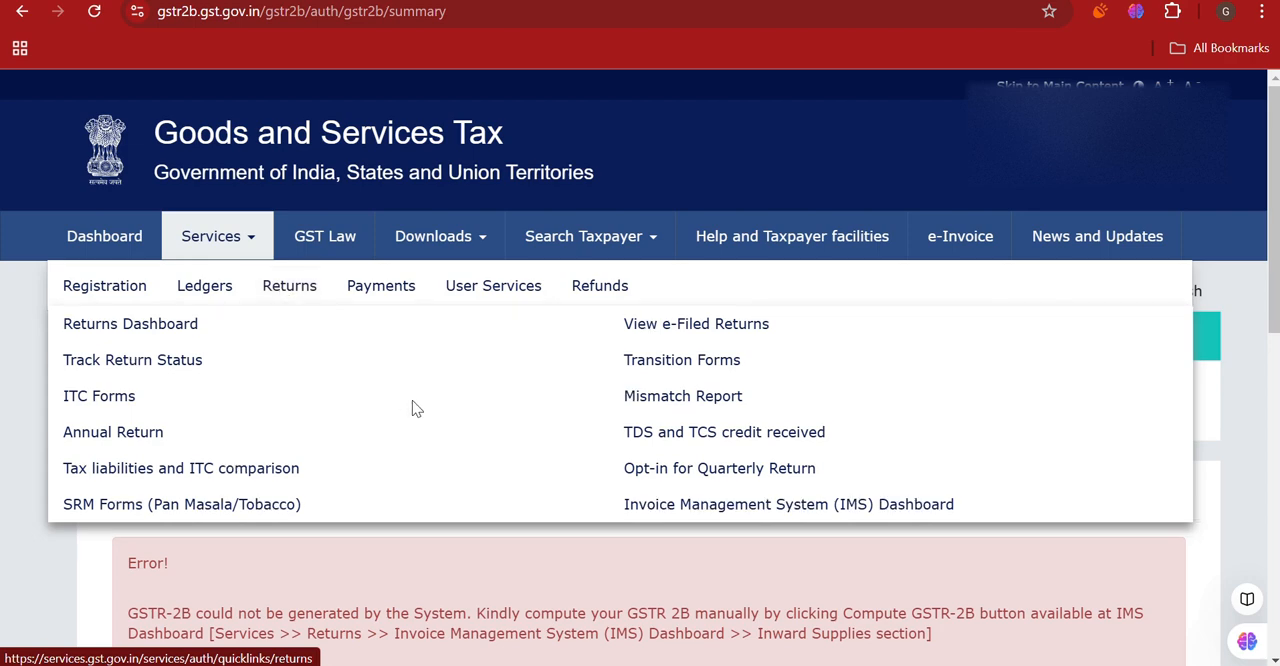
{"action": "left_click", "coordinate": [712, 506]}
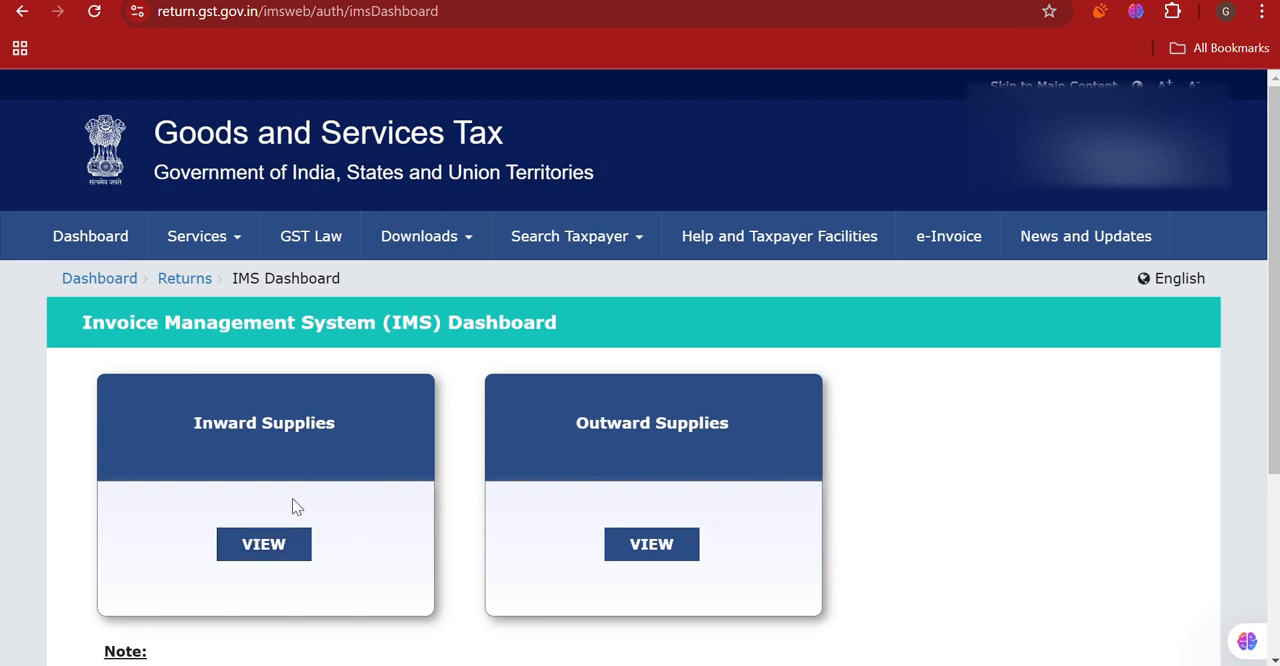
{"action": "left_click", "coordinate": [661, 548]}
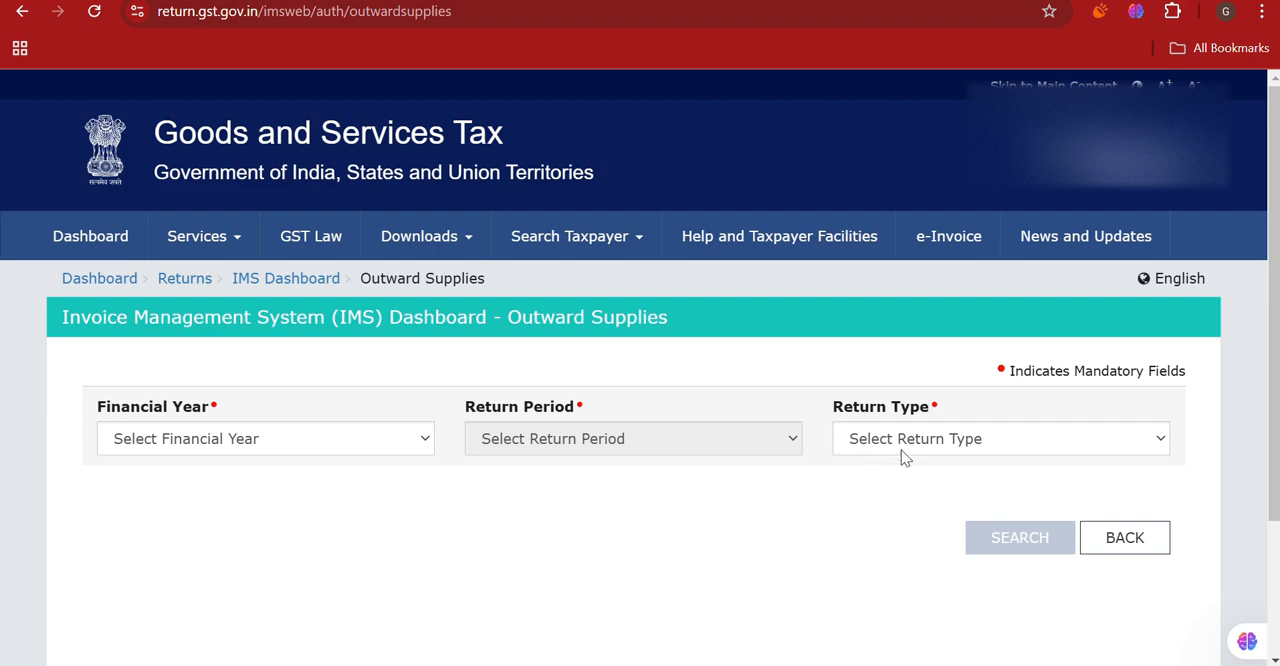
- Search the outward supplies for financial year 2024-25, return period December and return type GSTR-1/IFF
{"action": "left_click", "coordinate": [375, 450]}
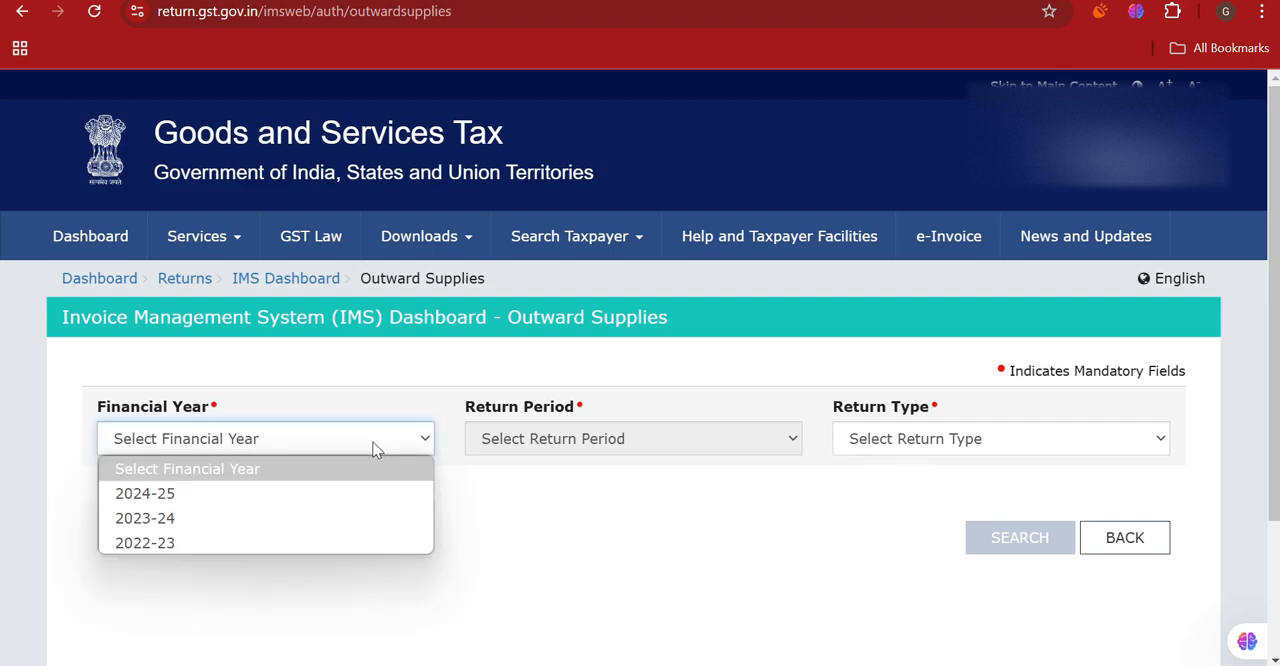
{"action": "left_click", "coordinate": [337, 494]}
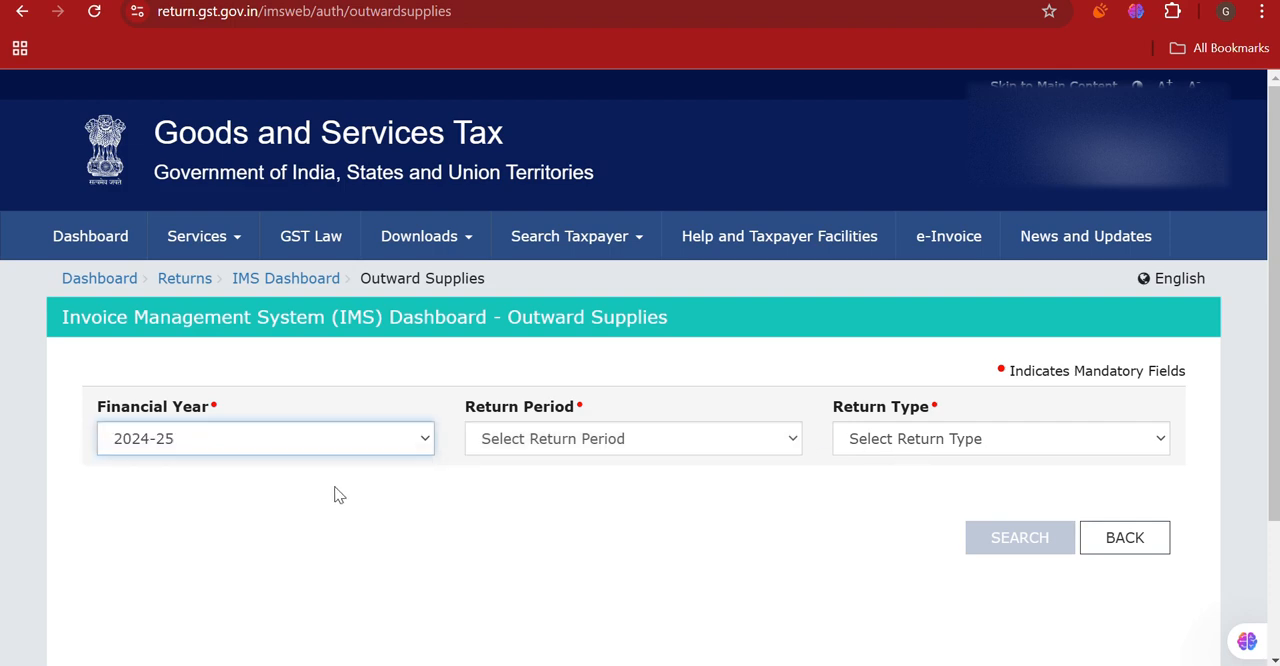
{"action": "left_click", "coordinate": [743, 453]}
{"action": "left_click", "coordinate": [701, 386]}
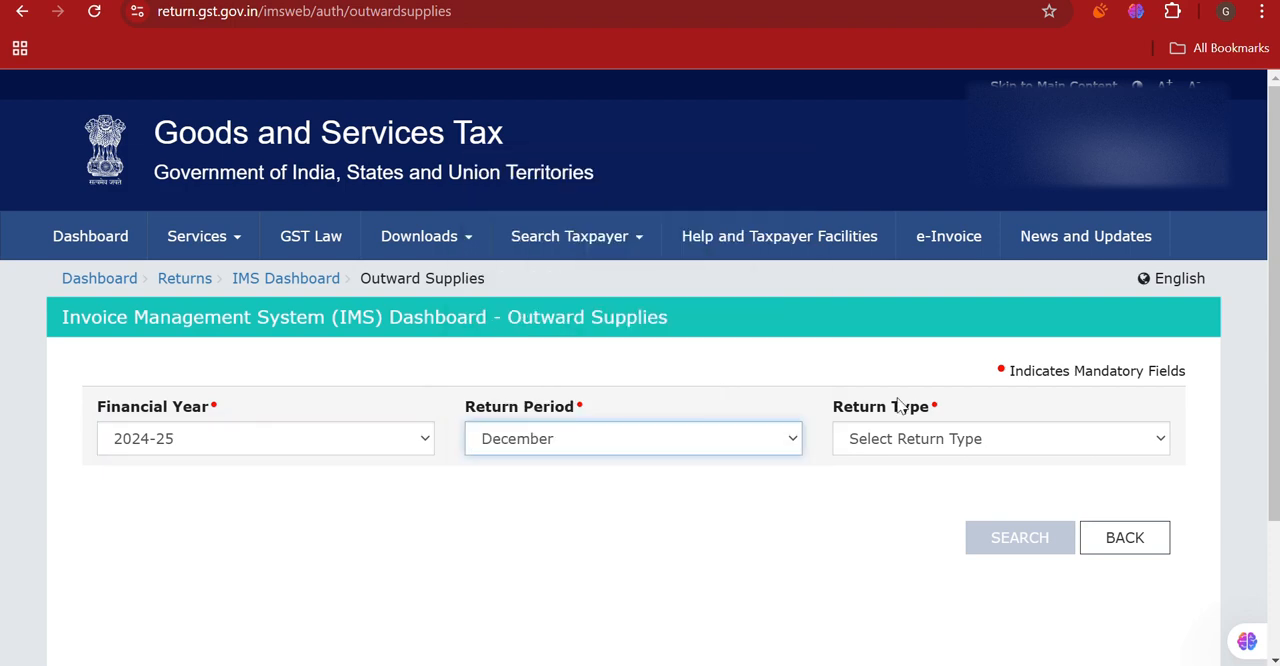
{"action": "left_click", "coordinate": [968, 438]}
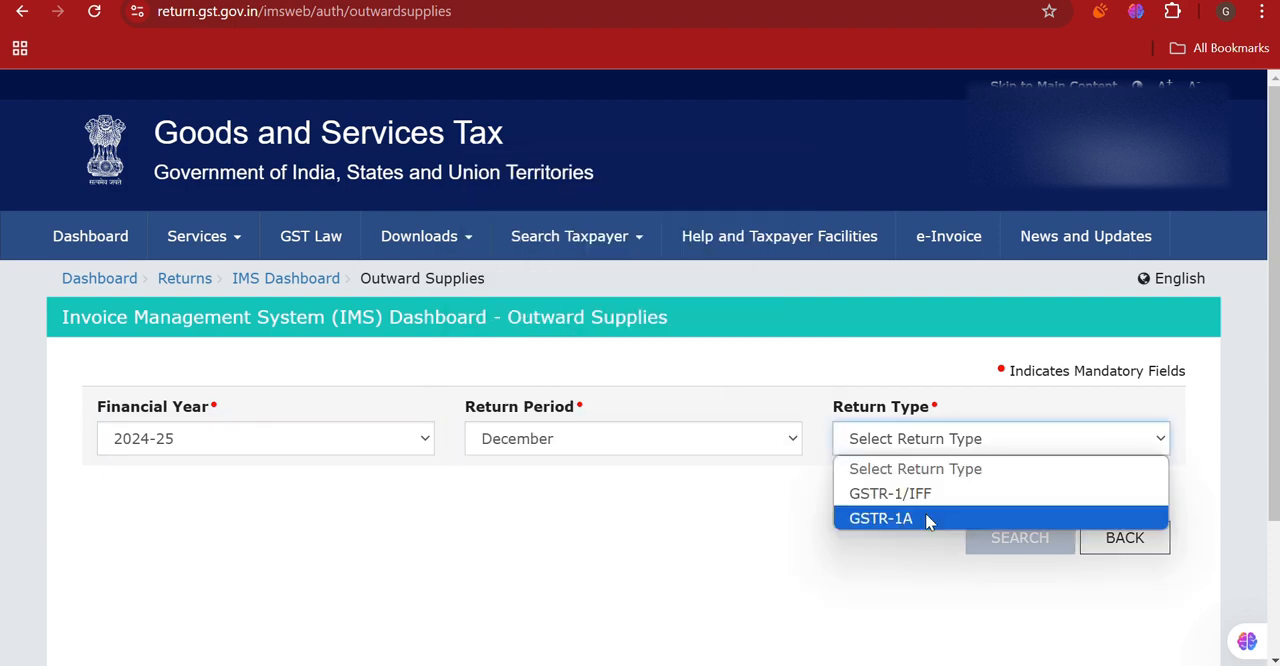
{"action": "left_click", "coordinate": [975, 490]}
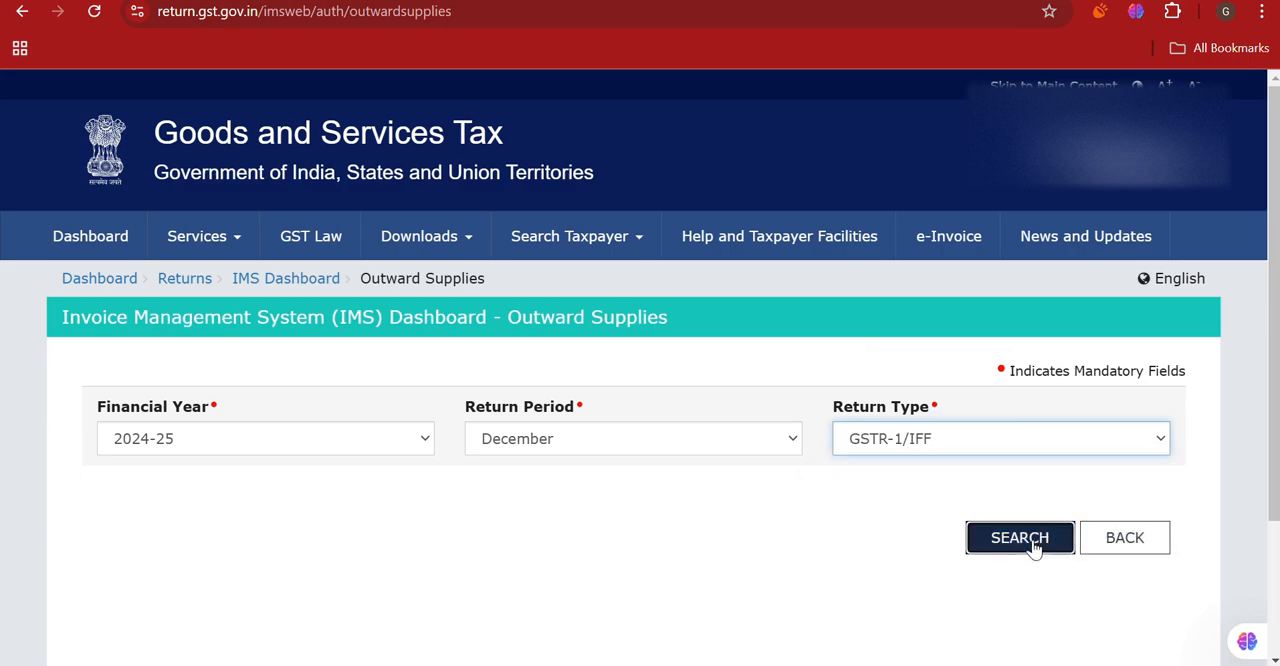
{"action": "left_click", "coordinate": [1037, 545]}
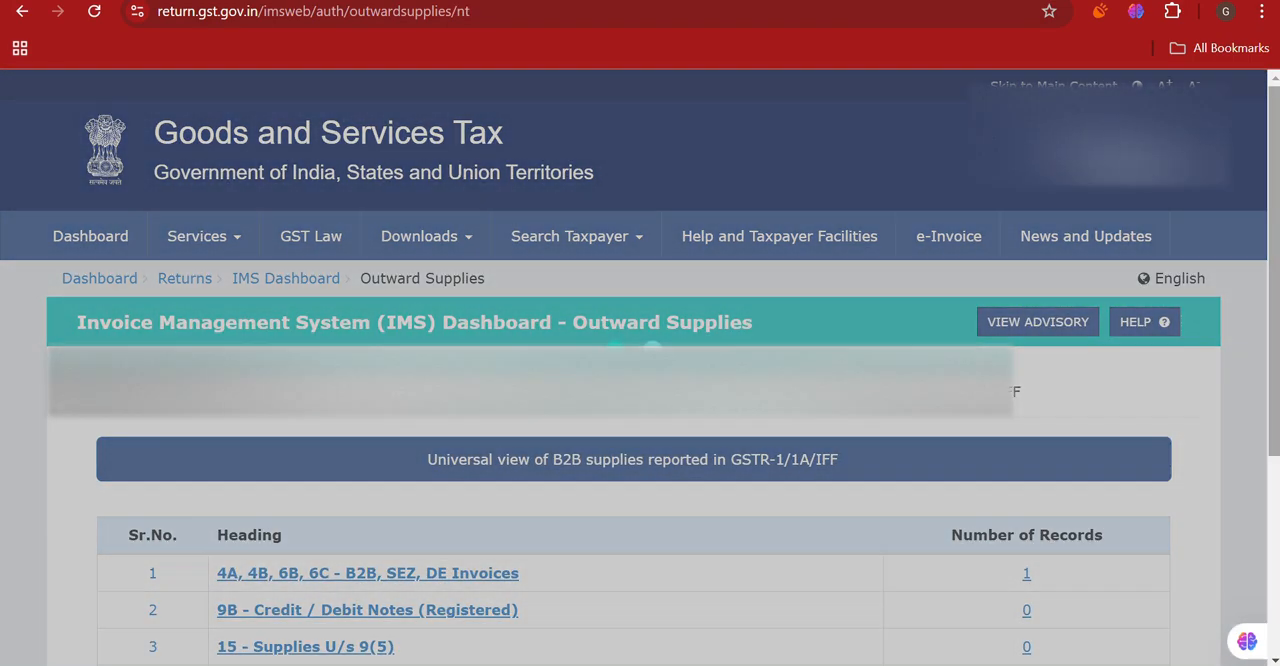
- Open the records under 4A, 4B, 6B, 6C - B2B, SEZ, DE Invoices and examine the invoice details
{"action": "scroll", "coordinate": [945, 441], "scroll_direction": "down", "scroll_amount": 2}
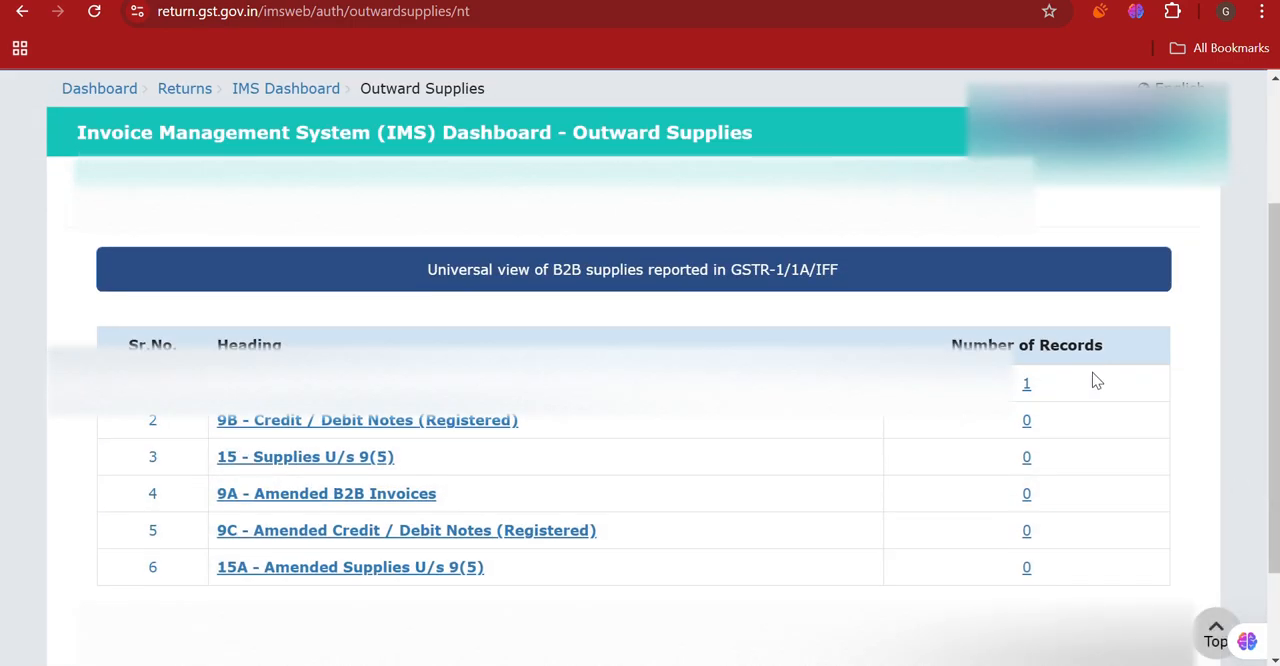
{"action": "left_click", "coordinate": [1025, 386]}
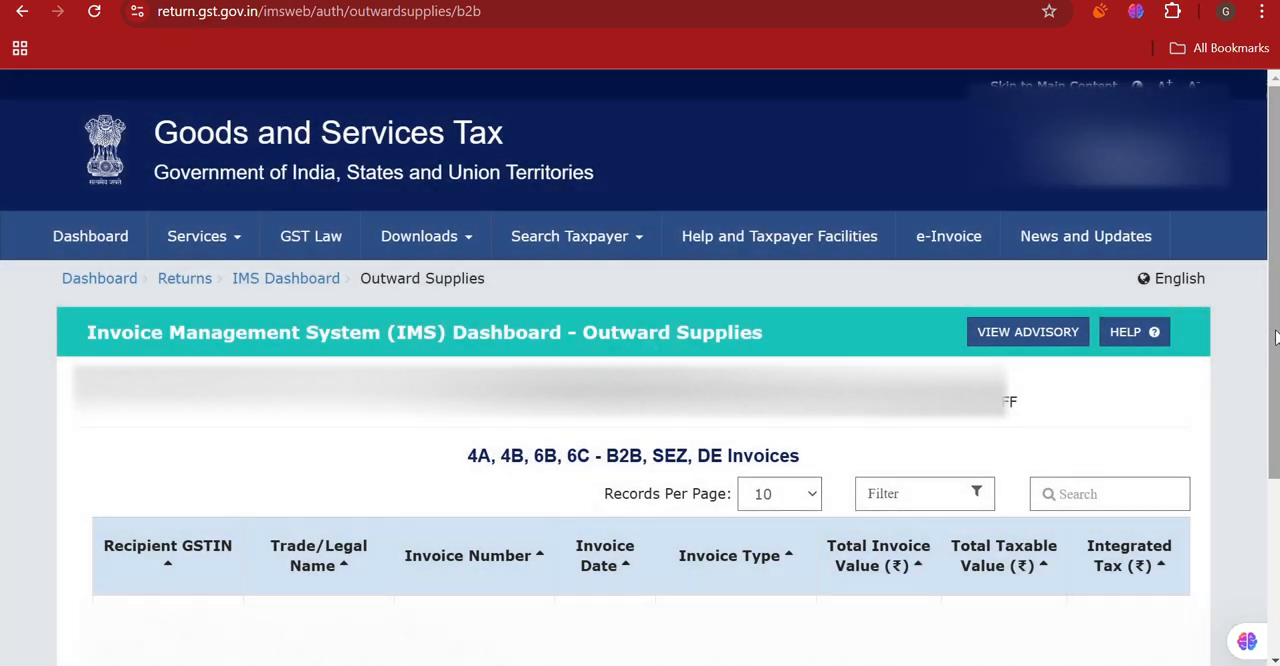
{"action": "scroll", "coordinate": [1275, 338], "scroll_direction": "down", "scroll_amount": 3}
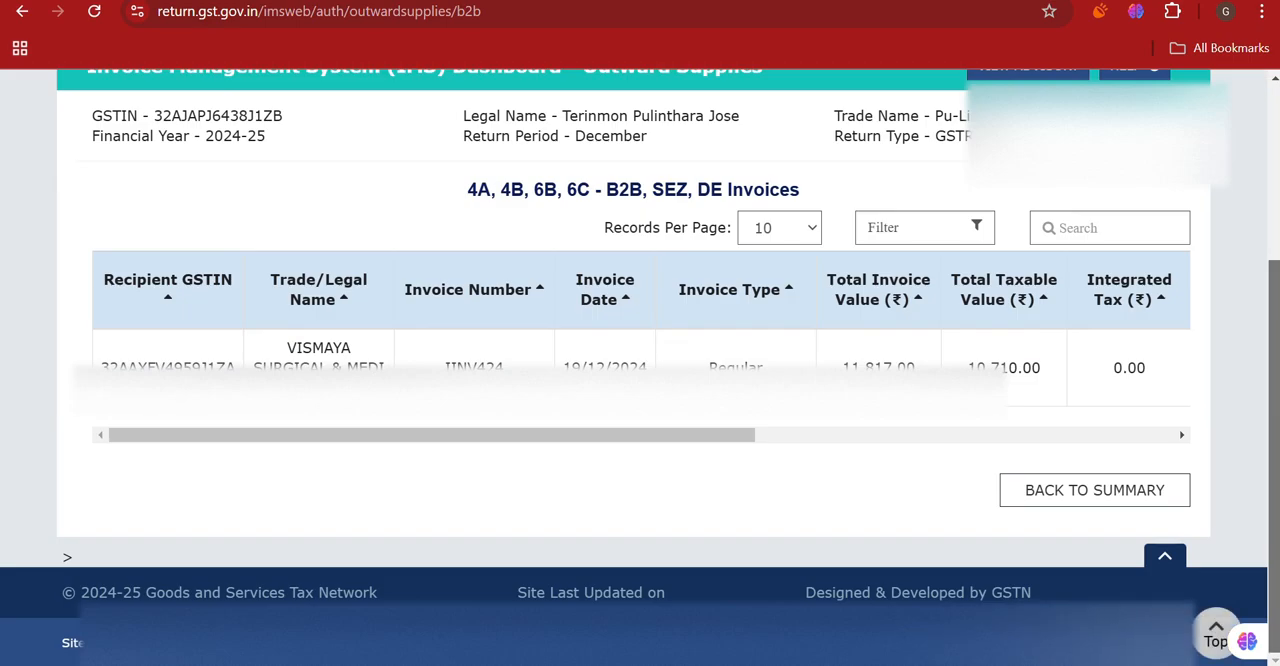
{"action": "scroll", "coordinate": [1270, 416], "scroll_direction": "up", "scroll_amount": 2}
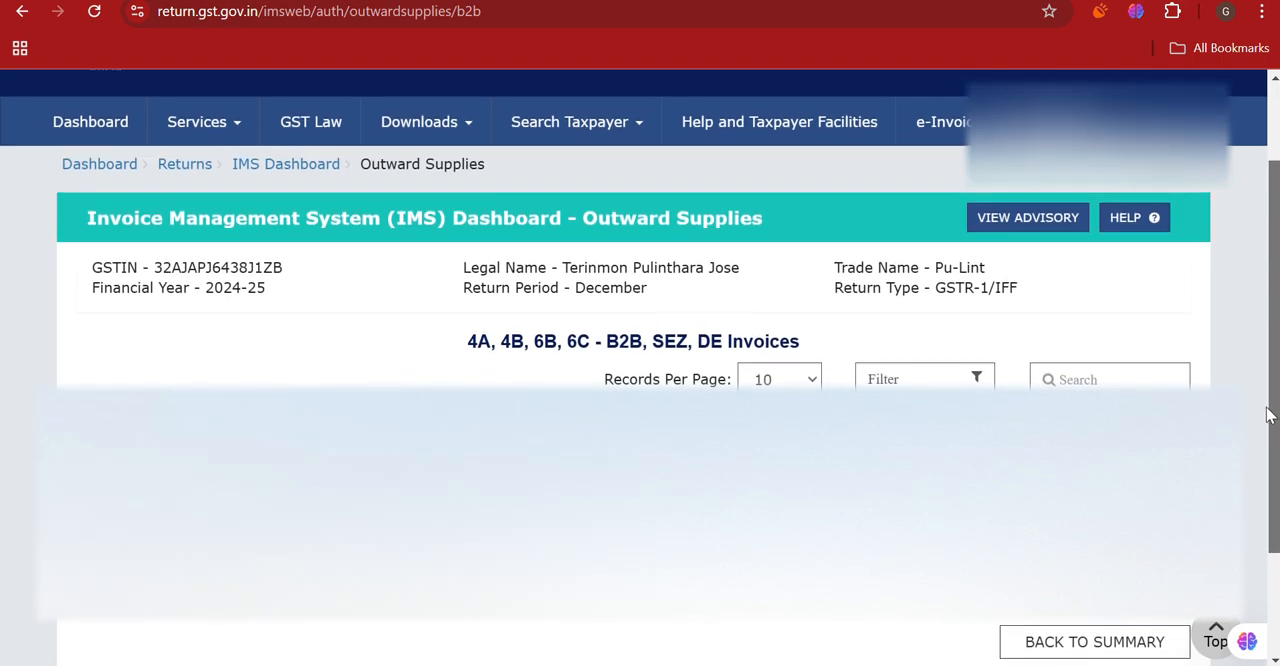
{"action": "scroll", "coordinate": [1268, 416], "scroll_direction": "down", "scroll_amount": 1}
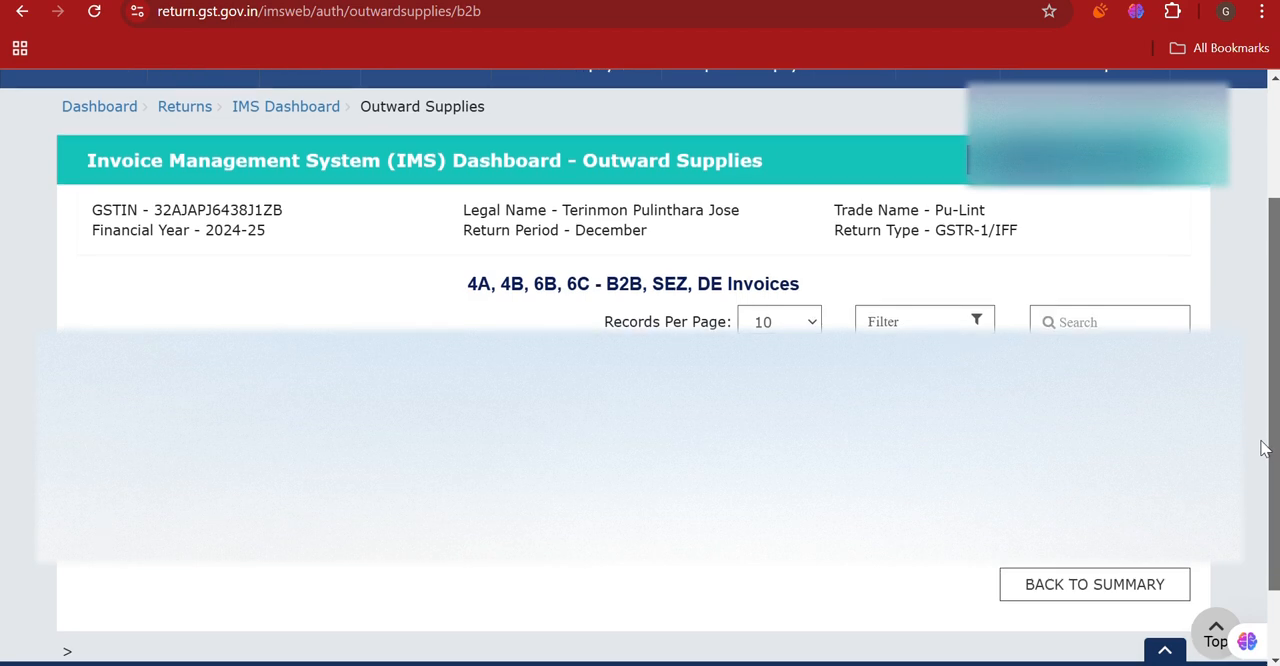
{"action": "left_click_drag", "start_coordinate": [1270, 448], "coordinate": [1256, 272]}
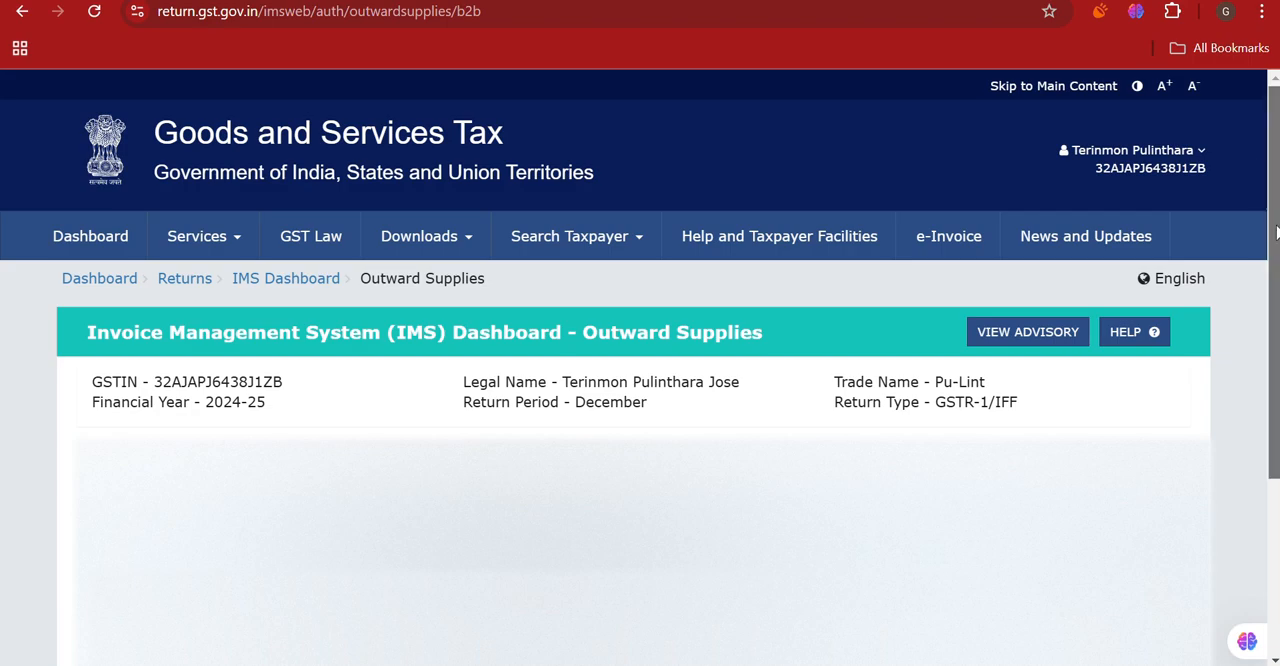
{"action": "scroll", "coordinate": [1276, 234], "scroll_direction": "down", "scroll_amount": 3}
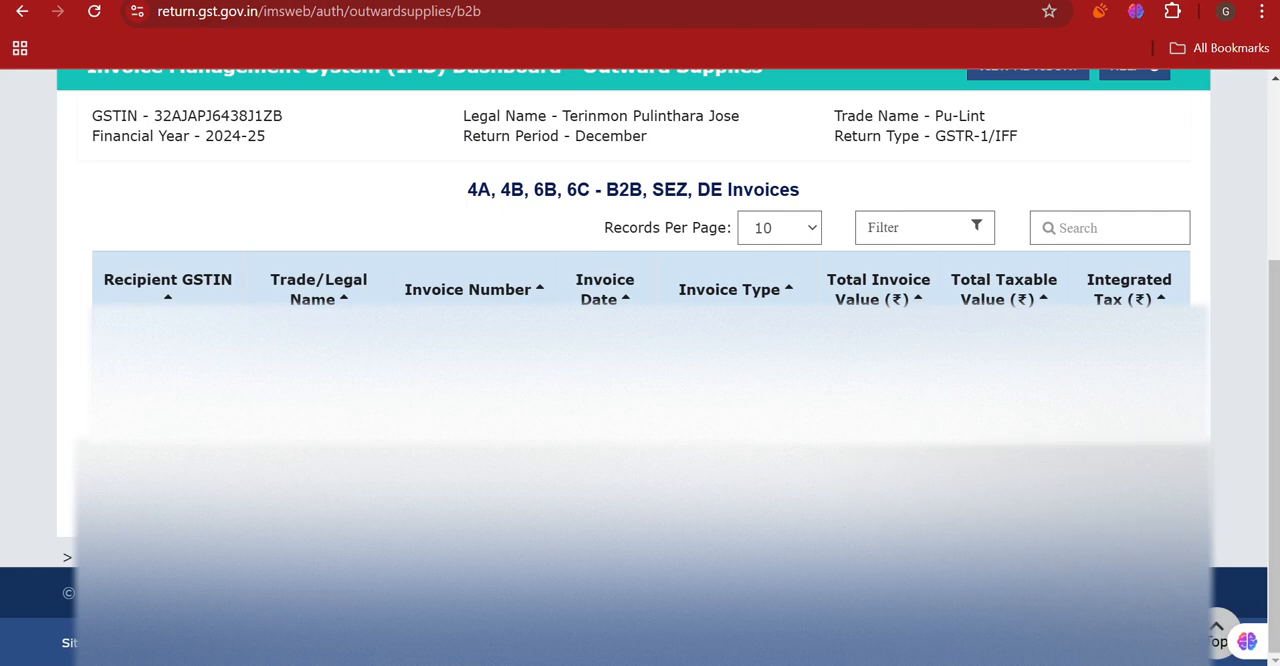
- Go back from the B2B invoice details through the outward supplies summary and search page to the IMS Dashboard
{"action": "left_click", "coordinate": [1157, 500]}
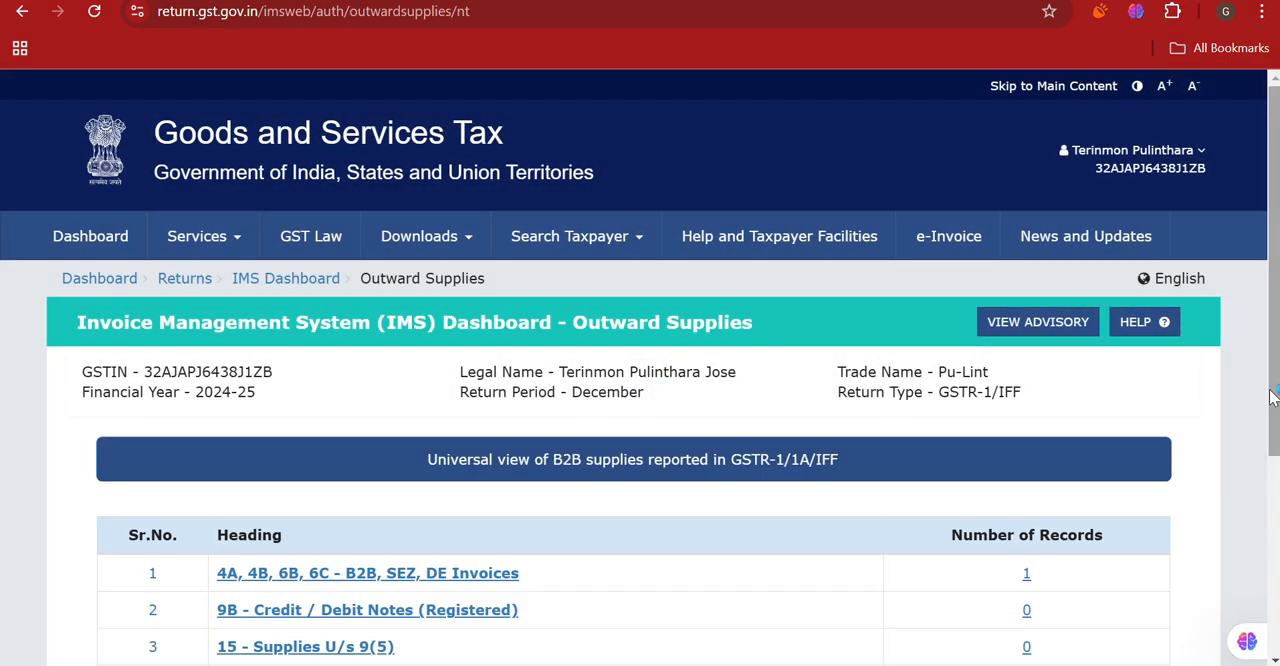
{"action": "left_click_drag", "start_coordinate": [1272, 396], "coordinate": [1271, 578]}
{"action": "left_click", "coordinate": [1103, 530]}
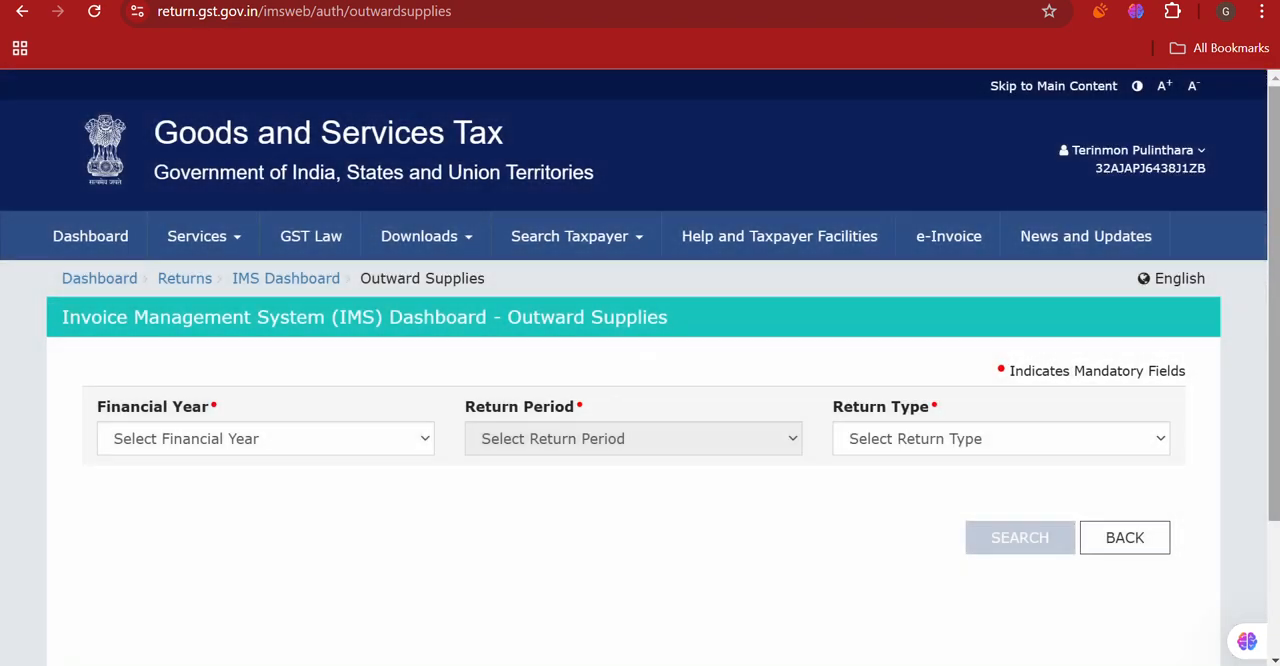
{"action": "left_click_drag", "start_coordinate": [1275, 403], "coordinate": [1248, 549]}
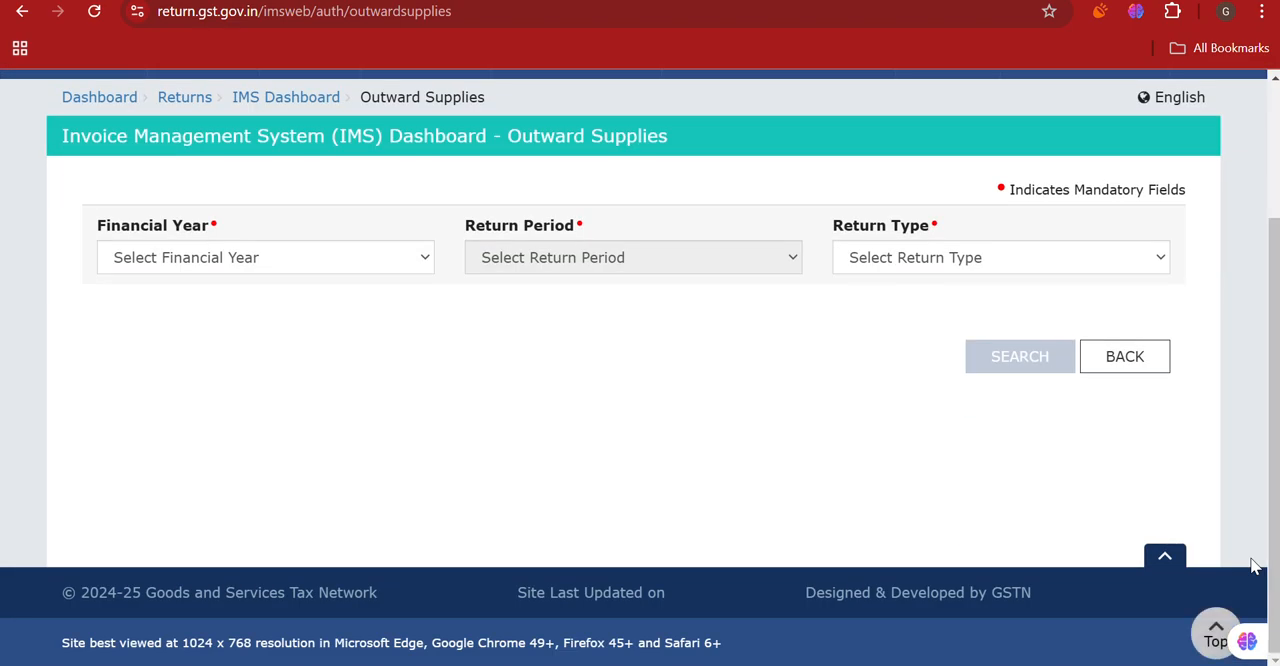
{"action": "left_click", "coordinate": [1103, 360]}
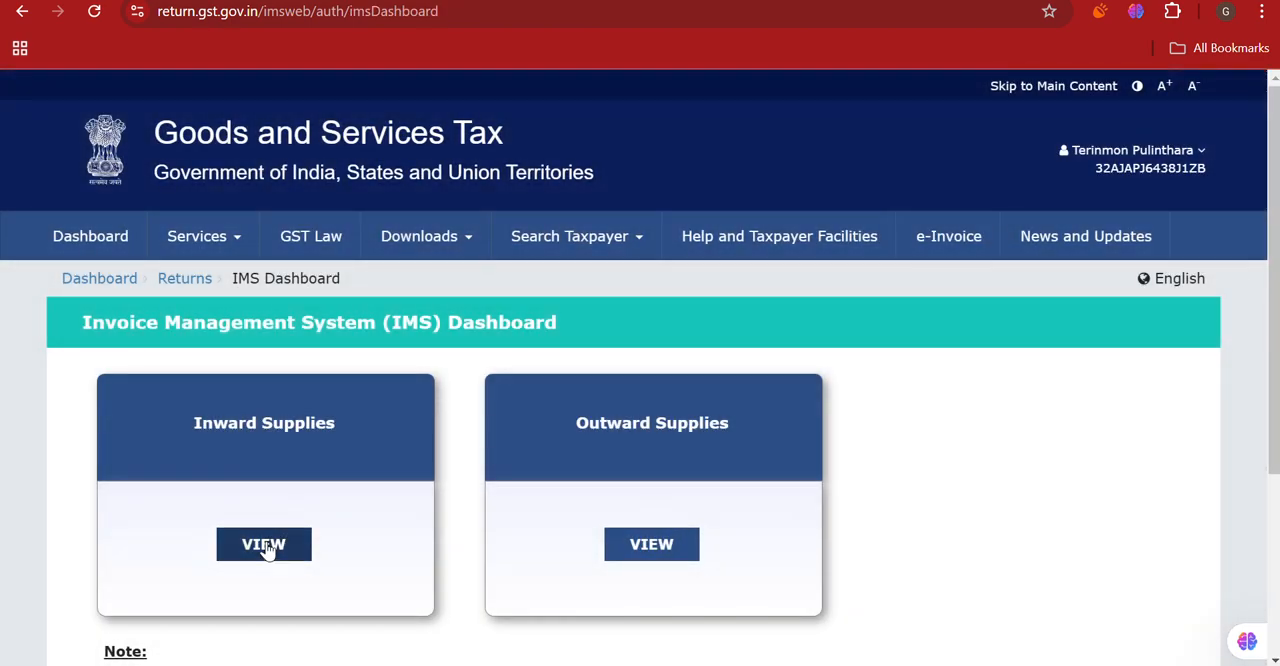
- View Inward Supplies, dismiss the information notice, and bring up the All other ITC records table
{"action": "left_click", "coordinate": [266, 545]}
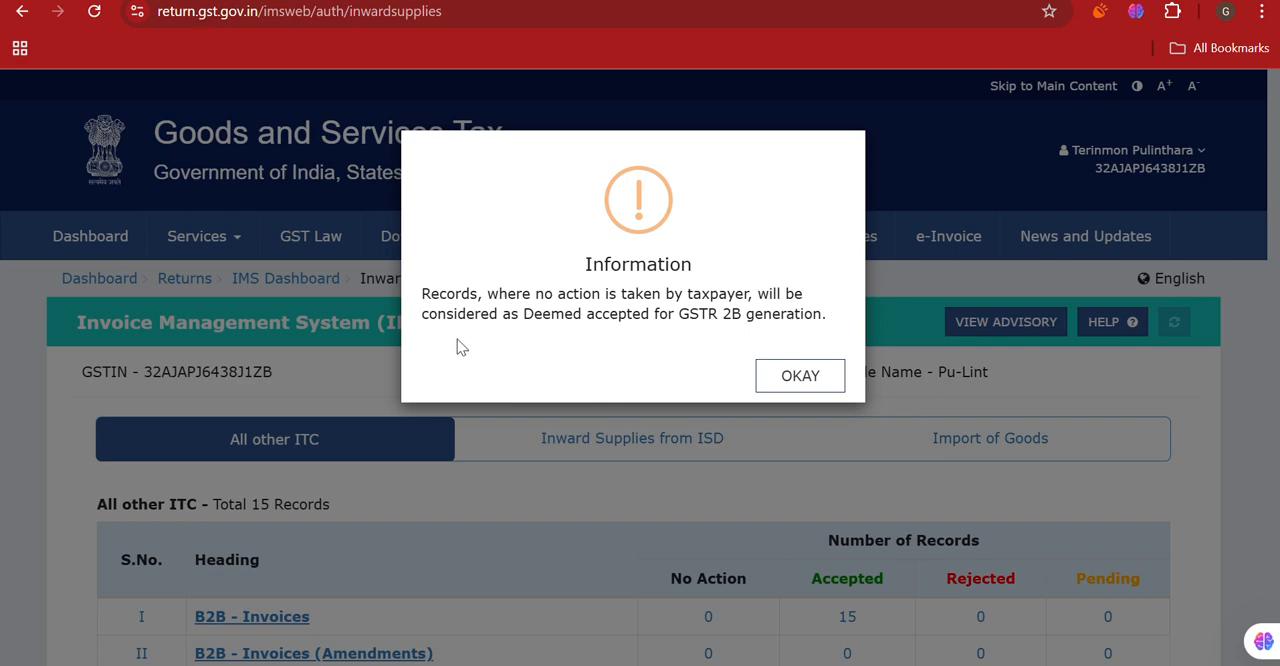
{"action": "left_click", "coordinate": [800, 376]}
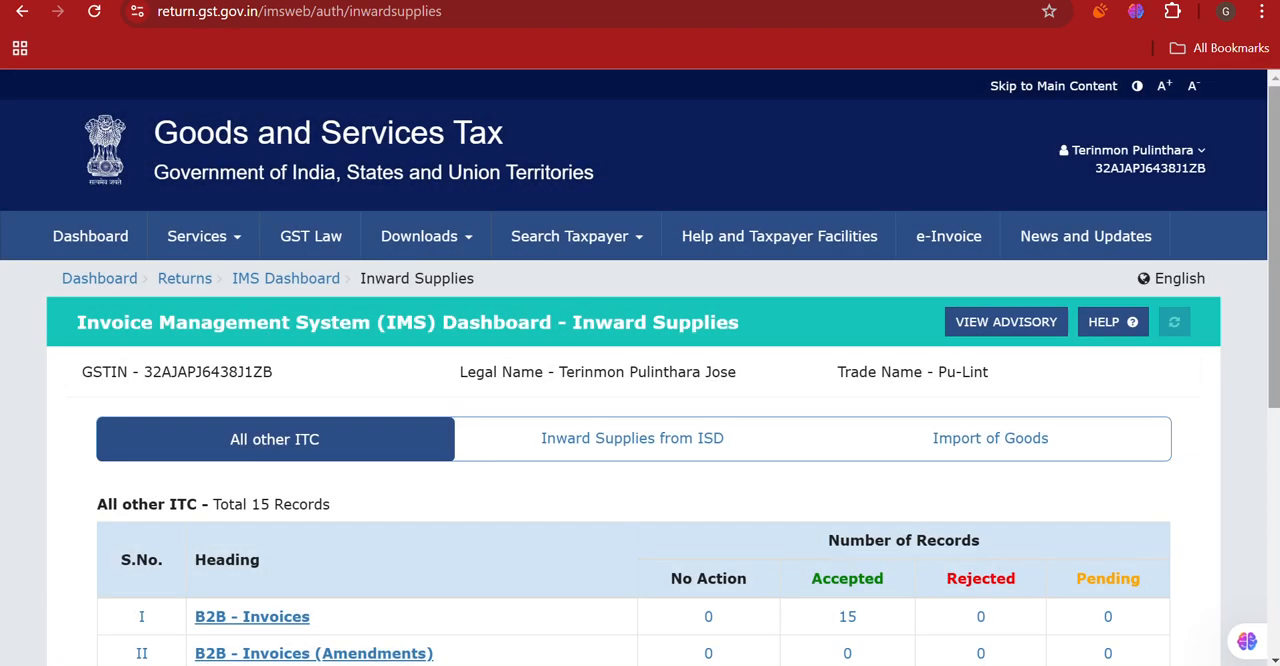
{"action": "scroll", "coordinate": [1275, 268], "scroll_direction": "down", "scroll_amount": 3}
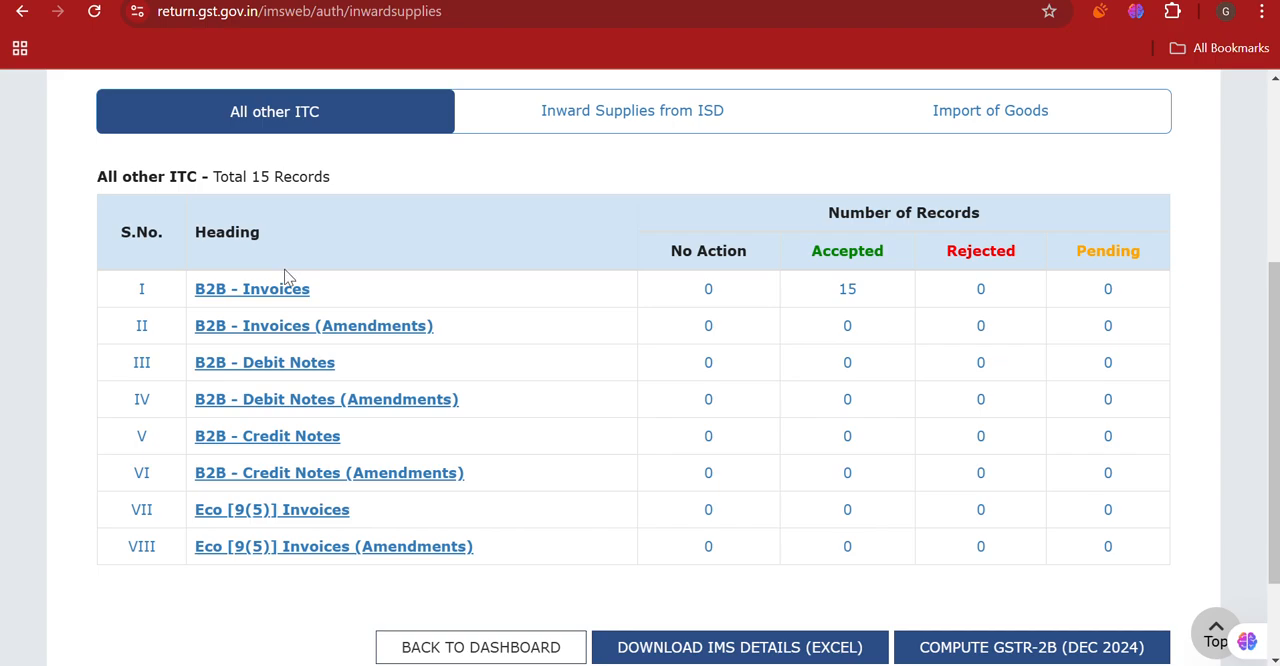
- Open the B2B - Invoices records in Inward Supplies and select all records of all the pages
{"action": "left_click", "coordinate": [263, 291]}
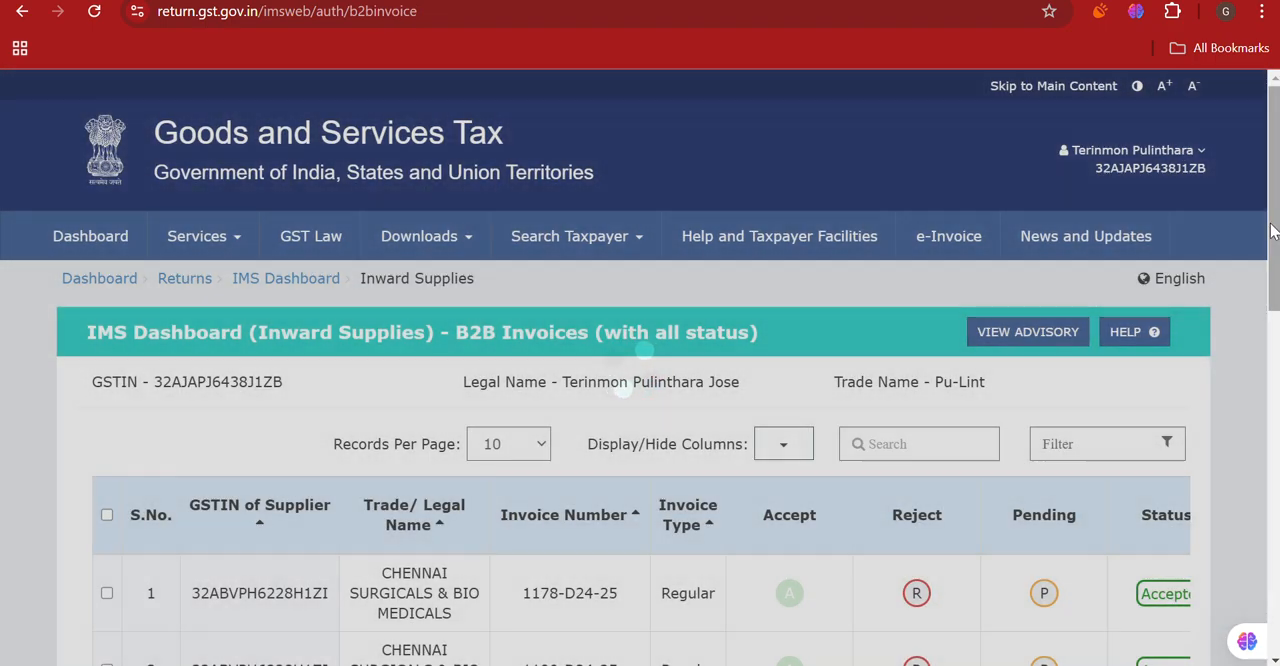
{"action": "left_click_drag", "start_coordinate": [1274, 230], "coordinate": [1268, 331]}
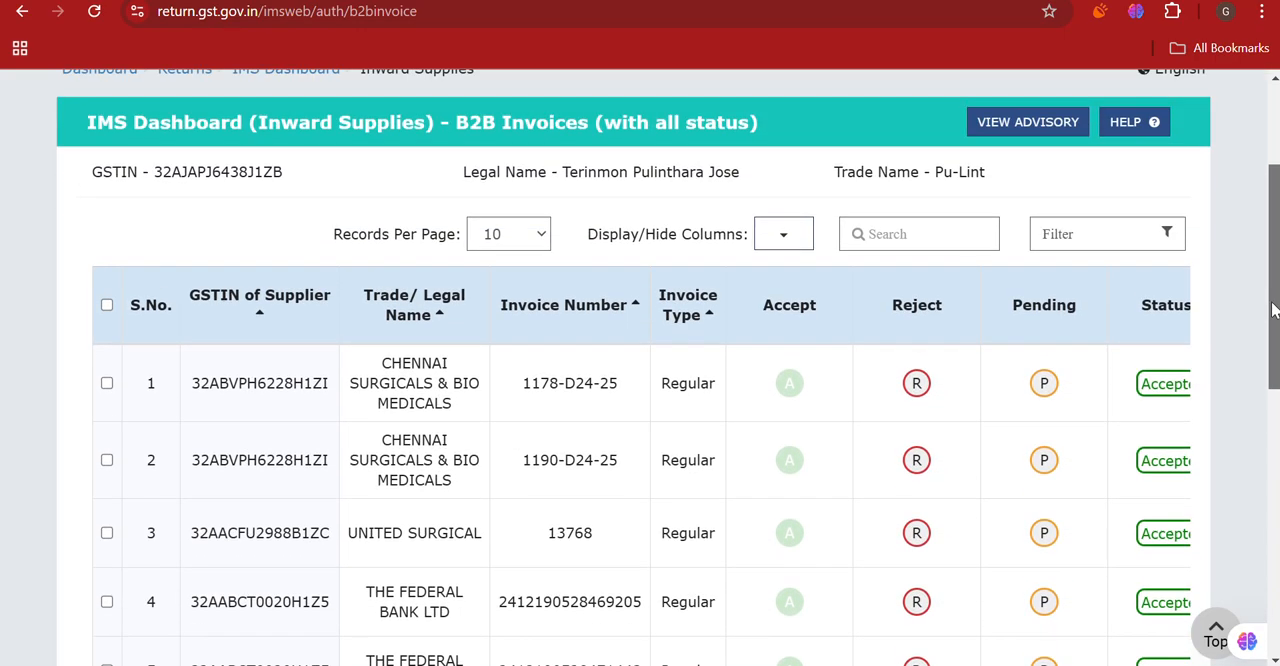
{"action": "left_click", "coordinate": [107, 305]}
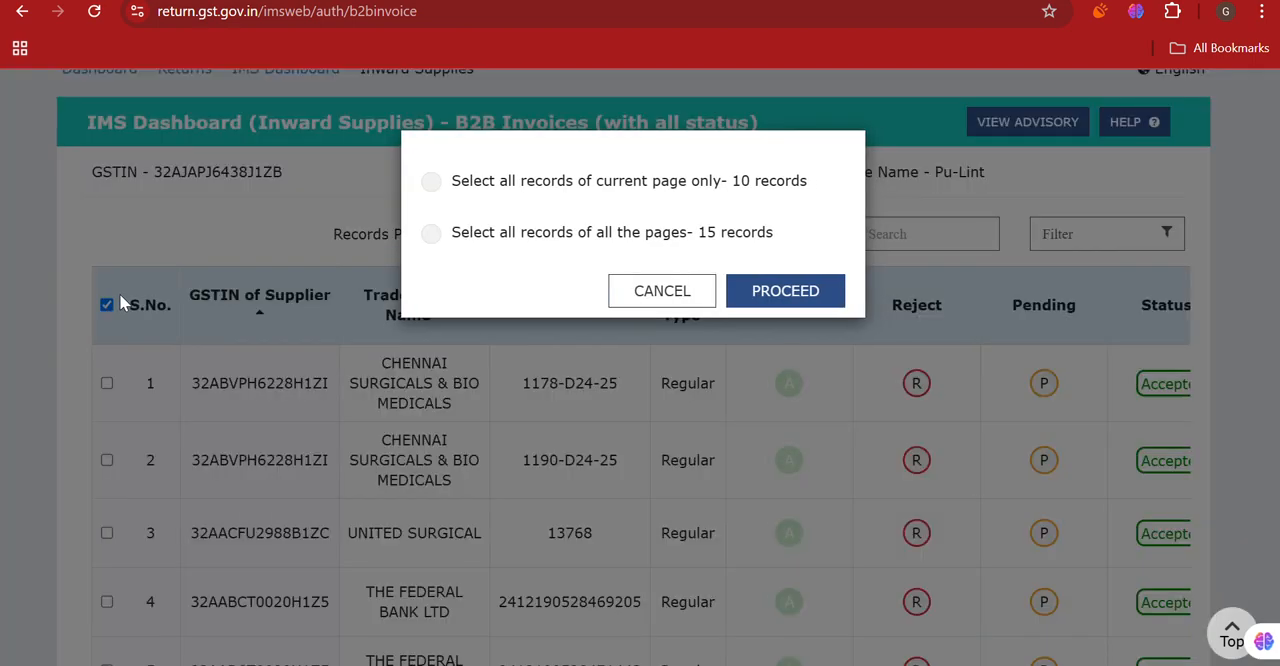
{"action": "left_click", "coordinate": [805, 292]}
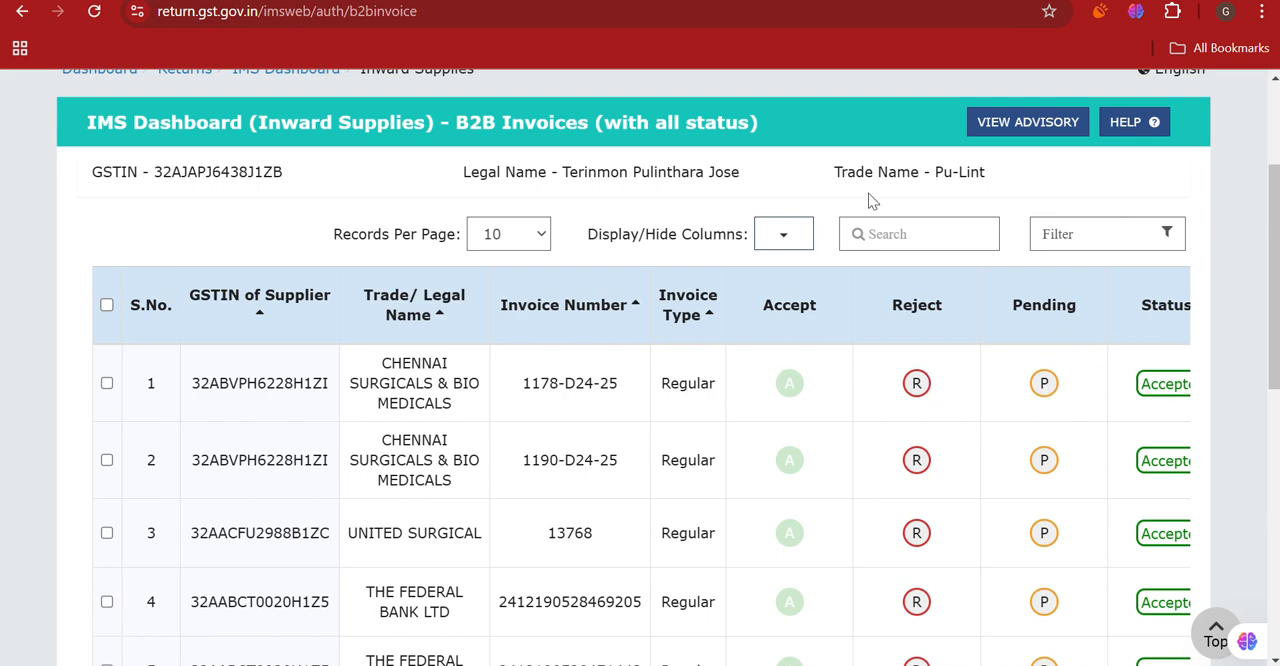
{"action": "left_click", "coordinate": [107, 305]}
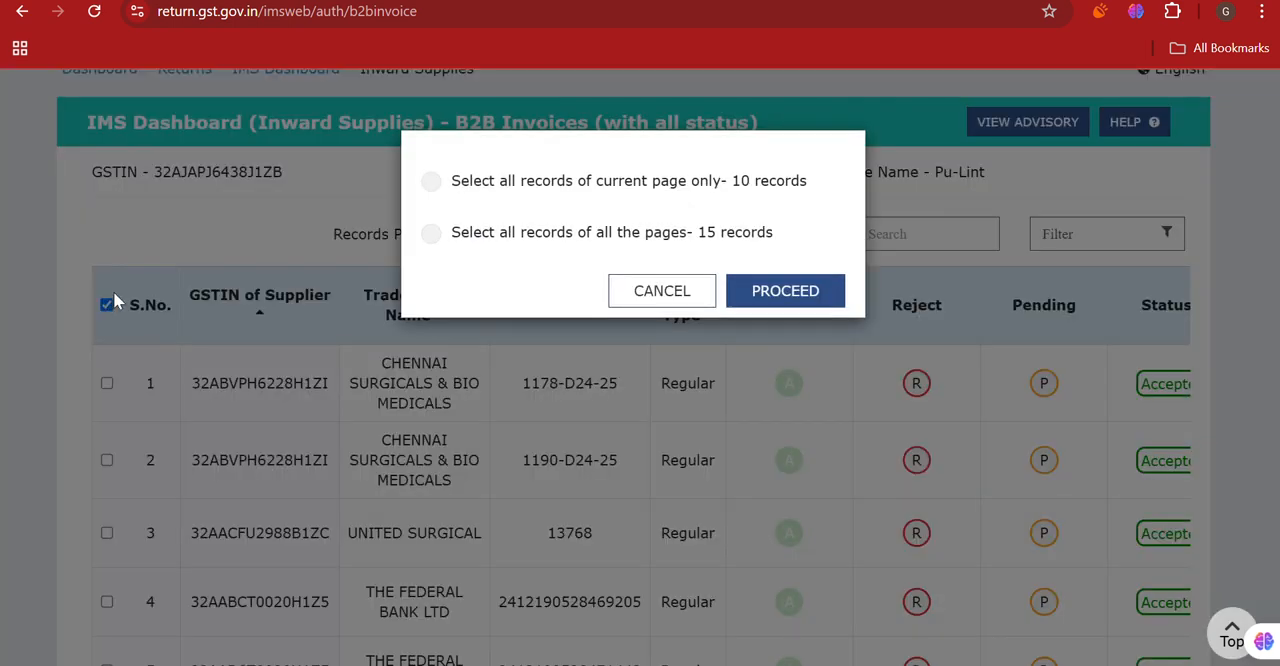
{"action": "left_click", "coordinate": [434, 236]}
{"action": "left_click", "coordinate": [791, 291]}
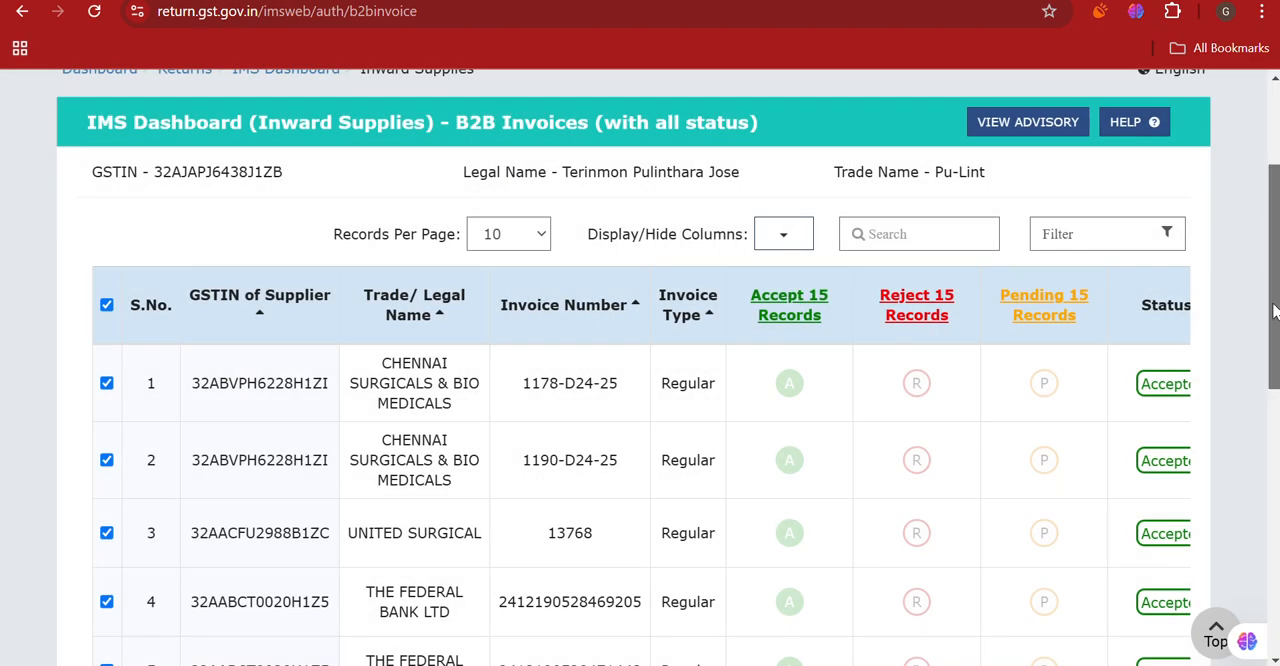
- Examine the selected B2B invoices' action status, filing details and values, and return to the inward supplies summary
{"action": "left_click_drag", "start_coordinate": [1273, 312], "coordinate": [1271, 277]}
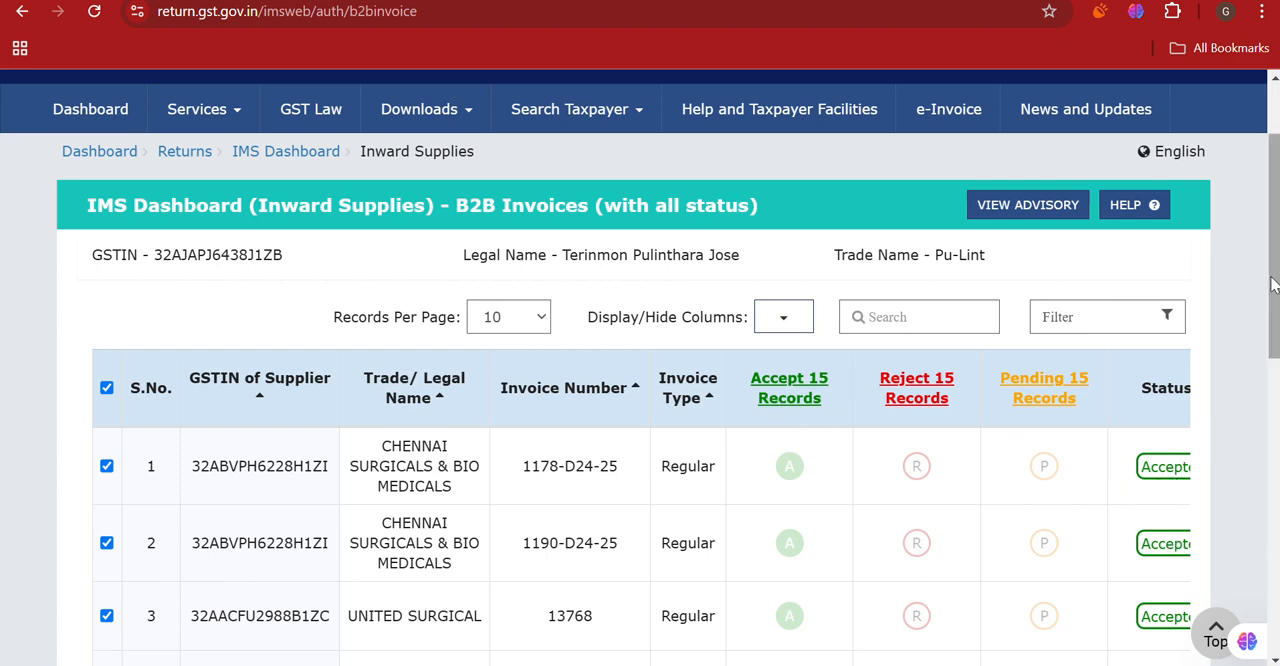
{"action": "left_click_drag", "start_coordinate": [1273, 288], "coordinate": [1273, 526]}
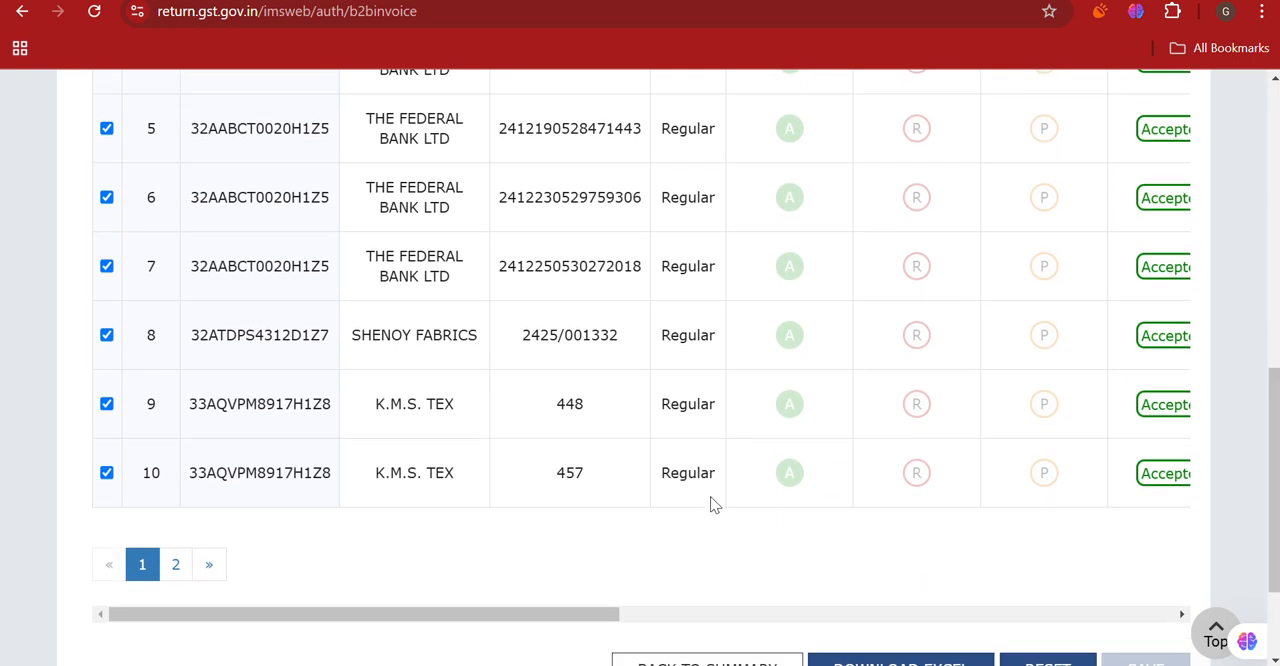
{"action": "left_click_drag", "start_coordinate": [575, 615], "coordinate": [806, 640]}
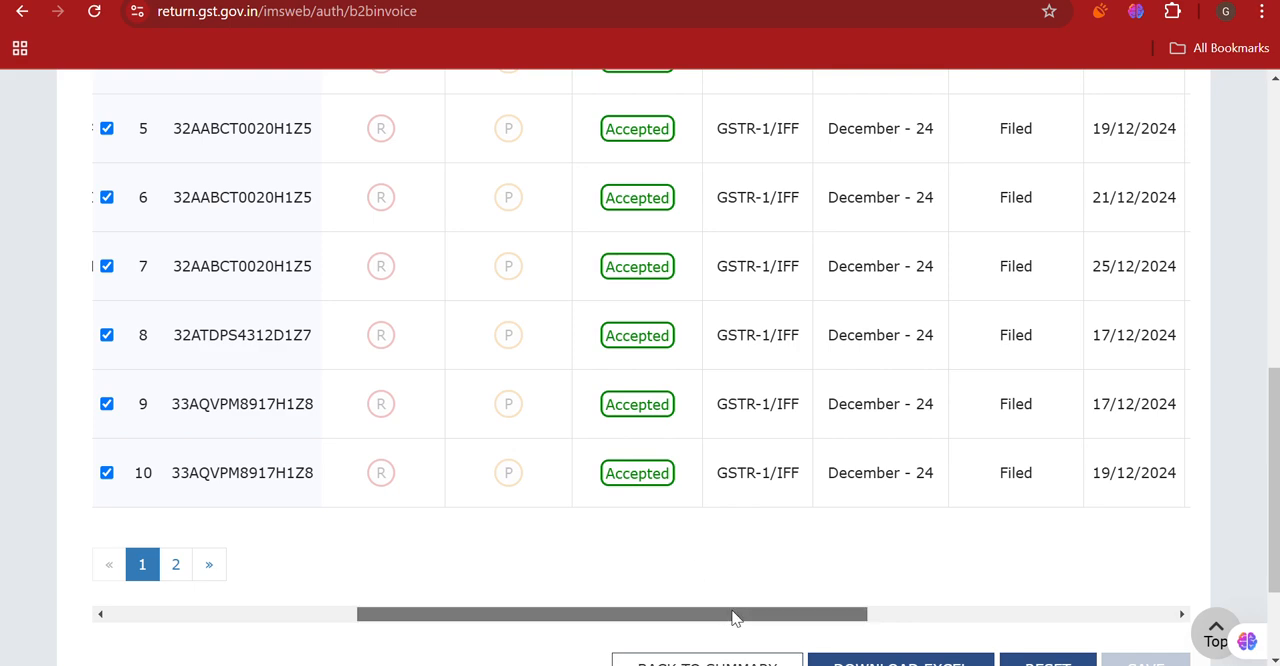
{"action": "left_click_drag", "start_coordinate": [734, 614], "coordinate": [827, 655]}
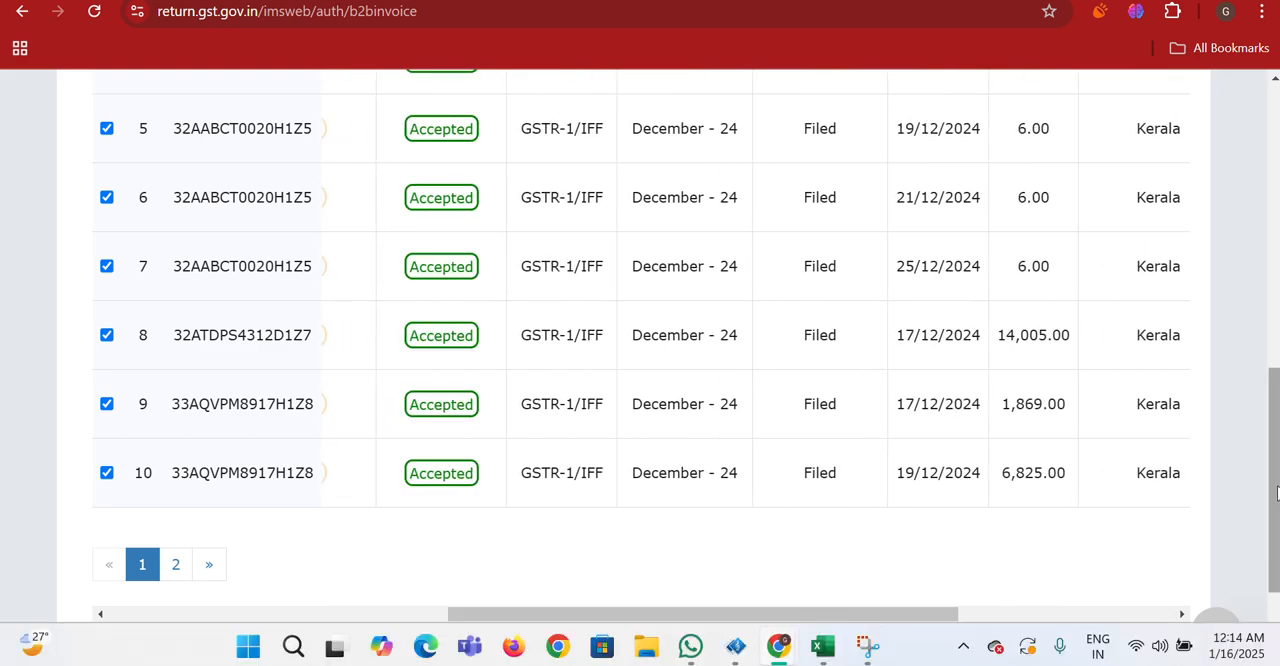
{"action": "left_click_drag", "start_coordinate": [1276, 494], "coordinate": [1276, 554]}
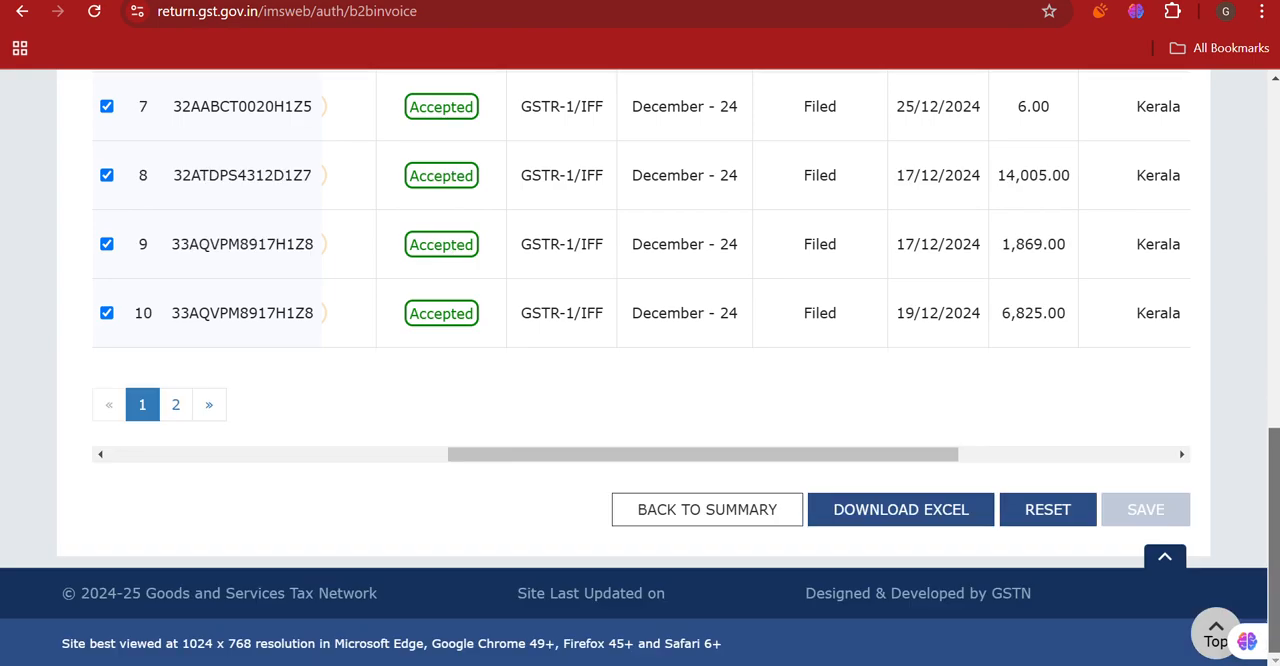
{"action": "scroll", "coordinate": [1268, 587], "scroll_direction": "up", "scroll_amount": 1}
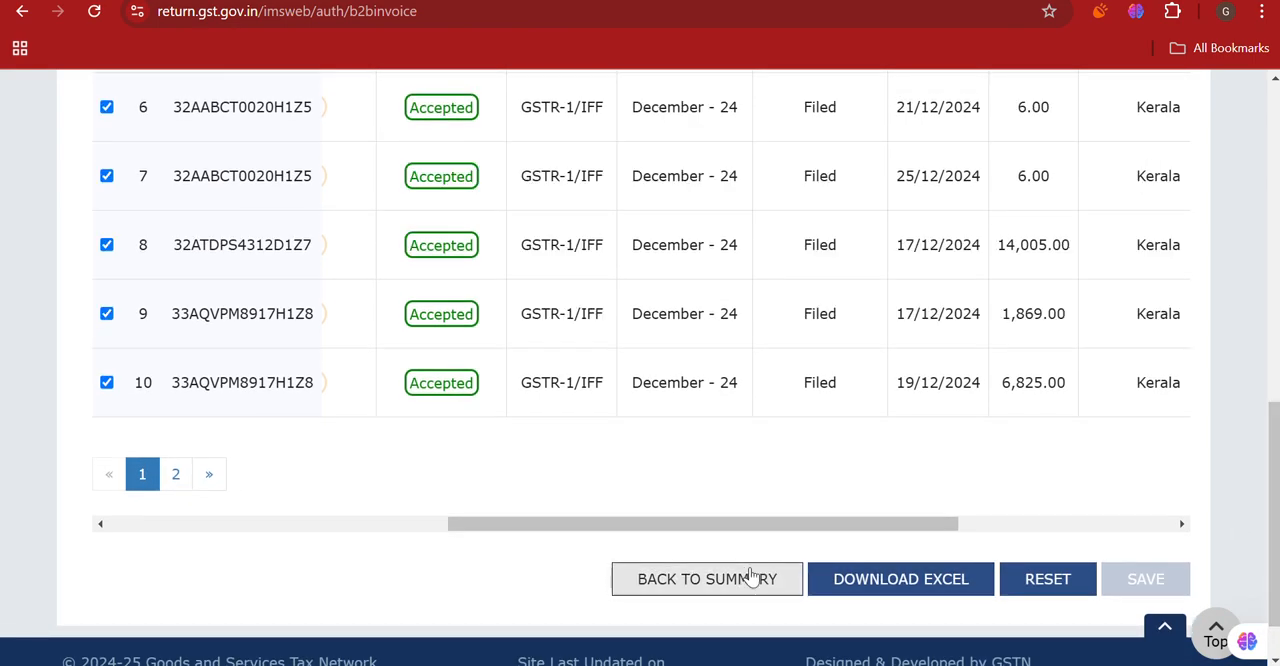
{"action": "left_click", "coordinate": [745, 582]}
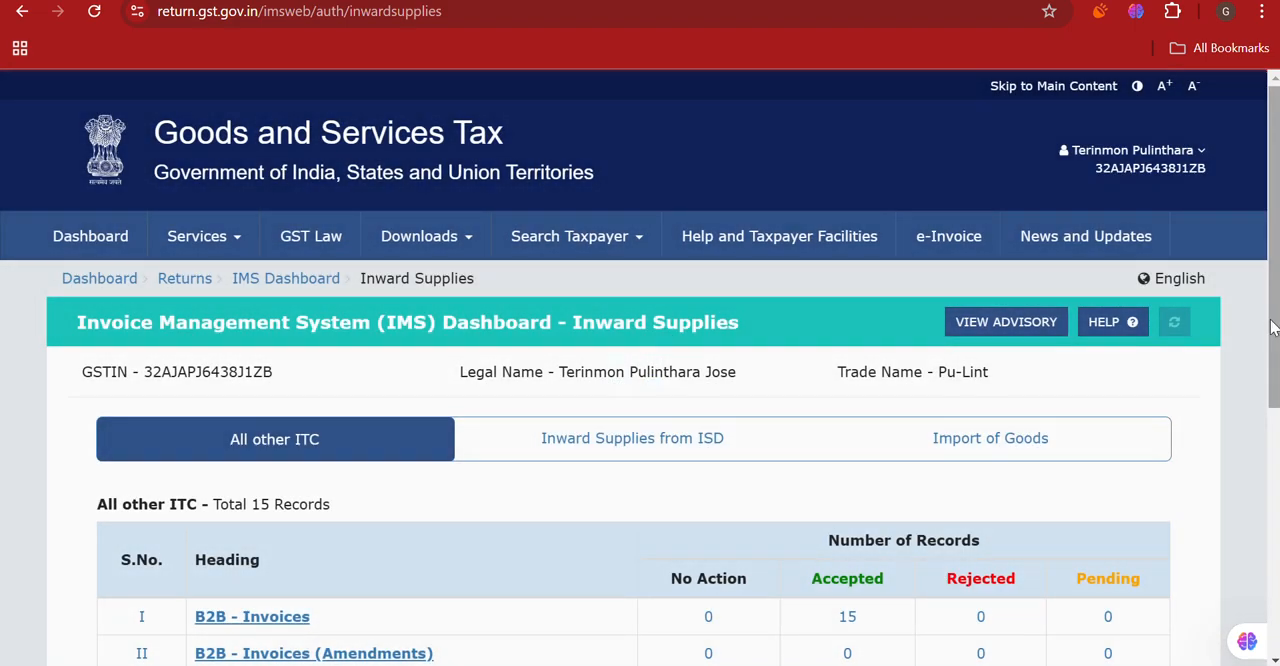
- Compute GSTR-2B (Dec 2024) from the inward supplies summary, agreeing to the deemed-acceptance warning
{"action": "scroll", "coordinate": [921, 296], "scroll_direction": "down", "scroll_amount": 4}
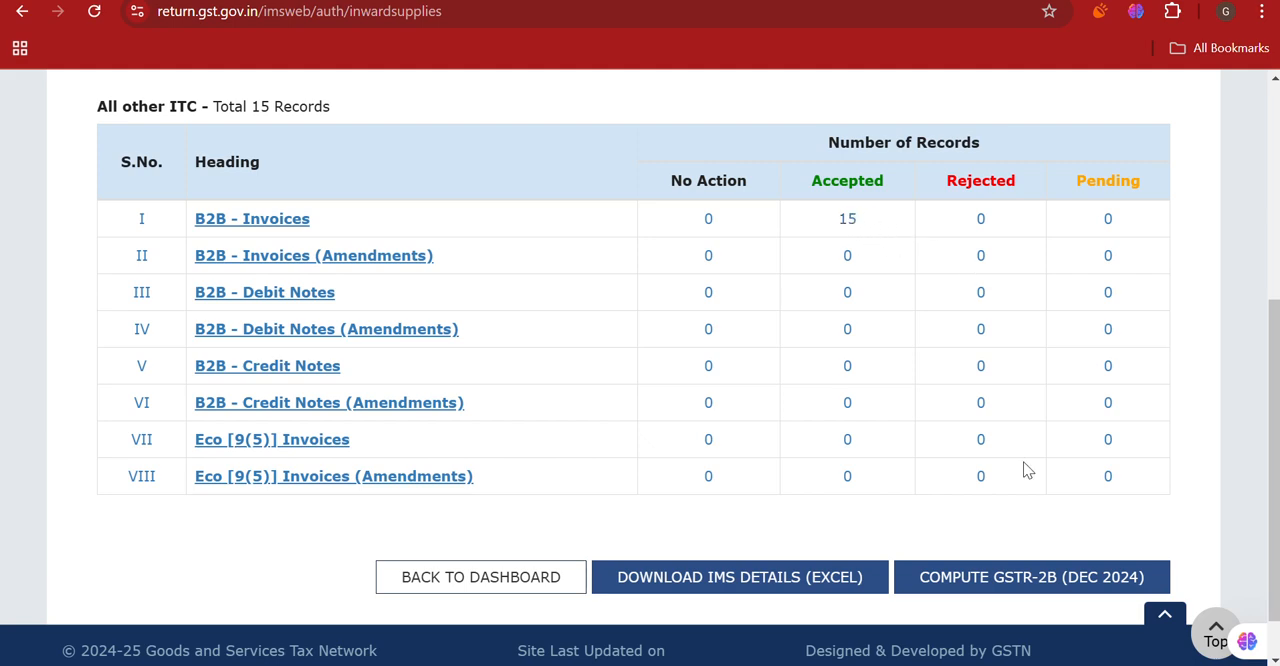
{"action": "left_click", "coordinate": [1028, 586]}
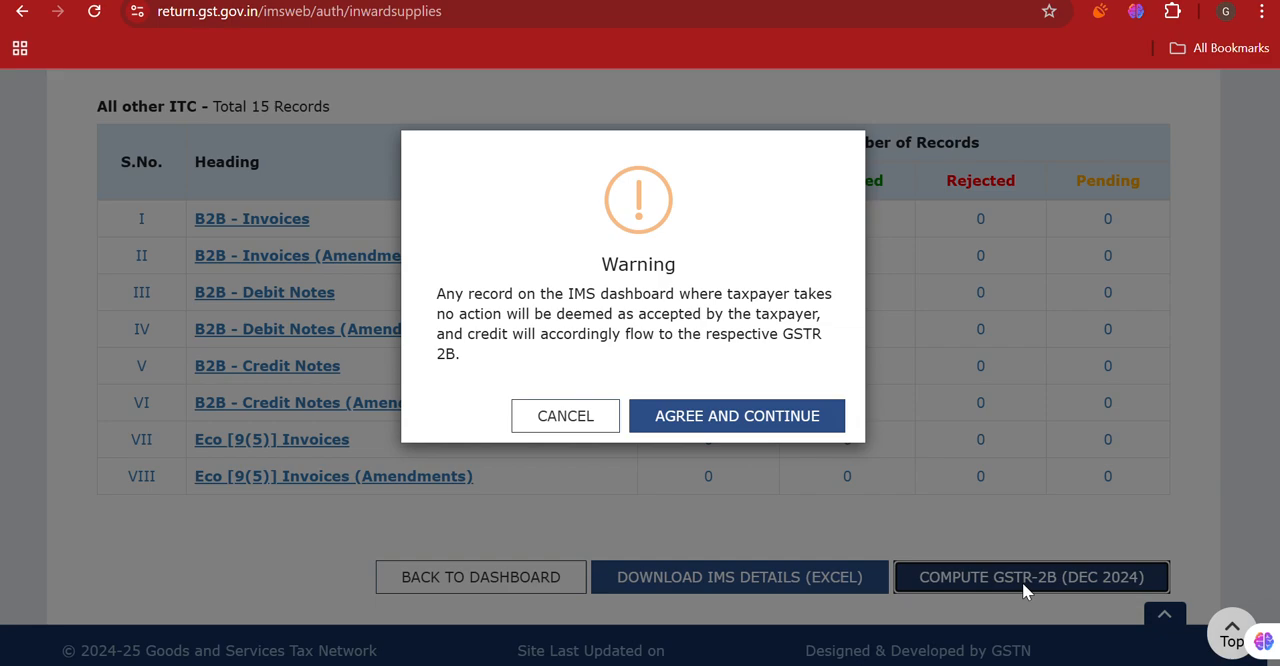
{"action": "left_click", "coordinate": [748, 421]}
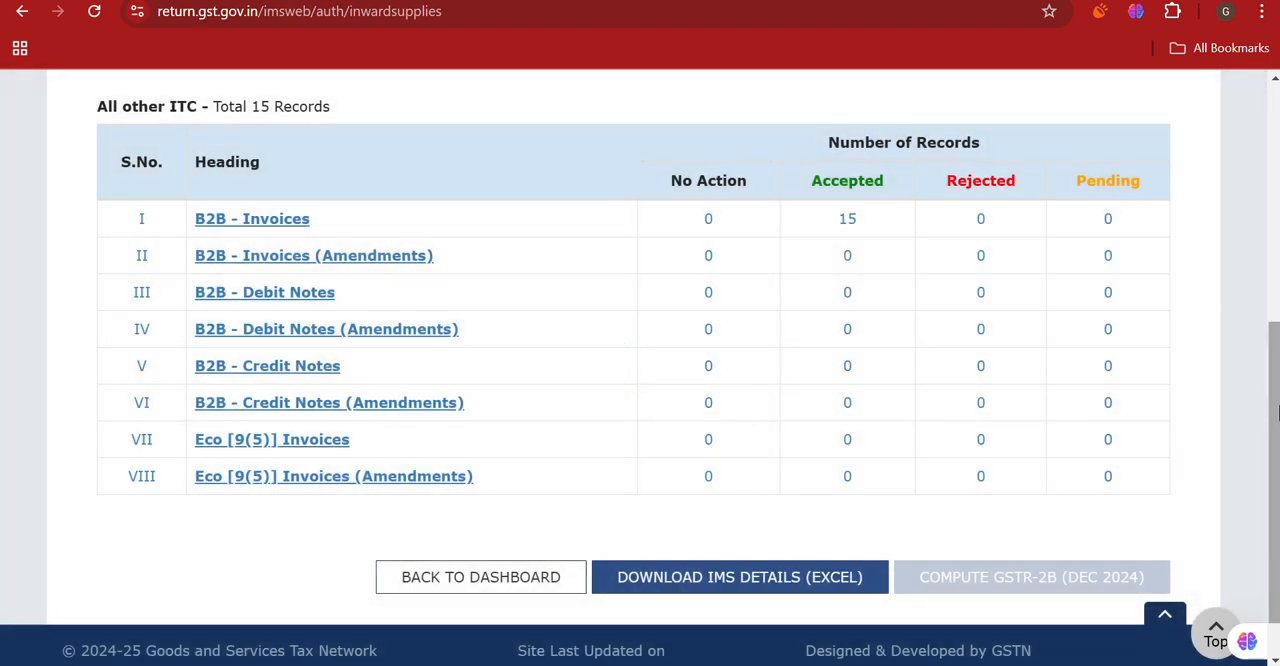
{"action": "left_click_drag", "start_coordinate": [1276, 420], "coordinate": [1238, 427]}
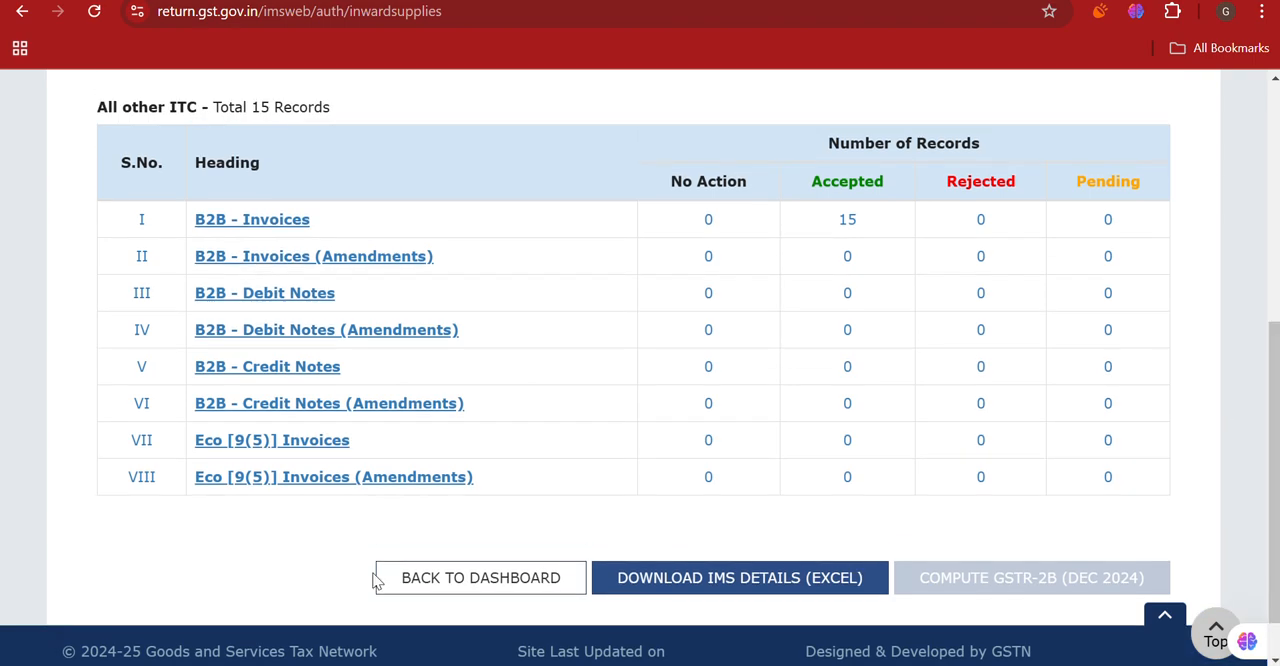
- Leave Inward Supplies for the IMS Dashboard, go to the main portal dashboard and open File Returns
{"action": "left_click", "coordinate": [426, 576]}
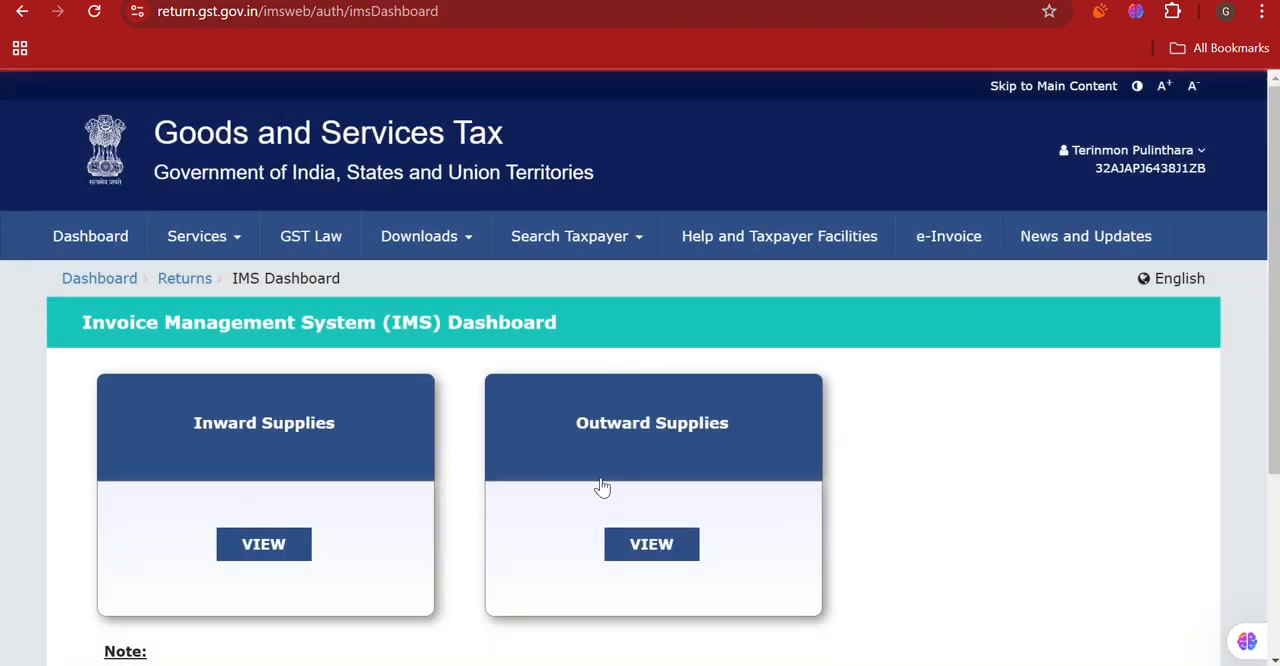
{"action": "left_click", "coordinate": [110, 282]}
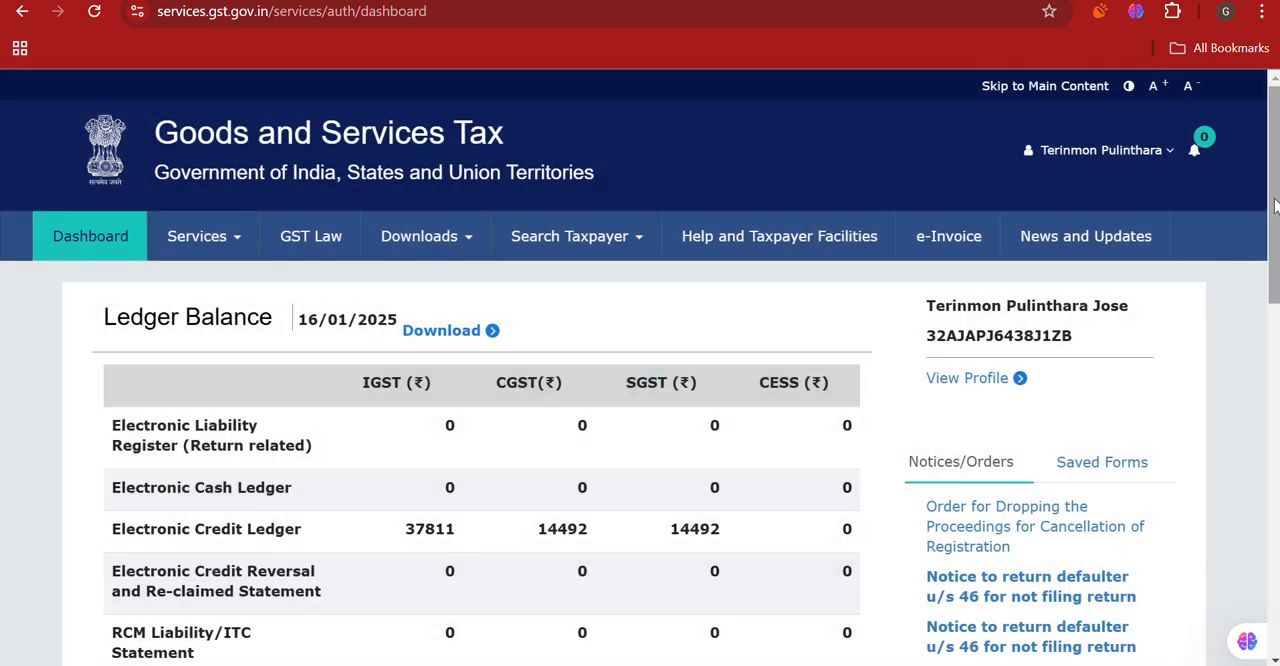
{"action": "left_click_drag", "start_coordinate": [1275, 205], "coordinate": [1262, 413]}
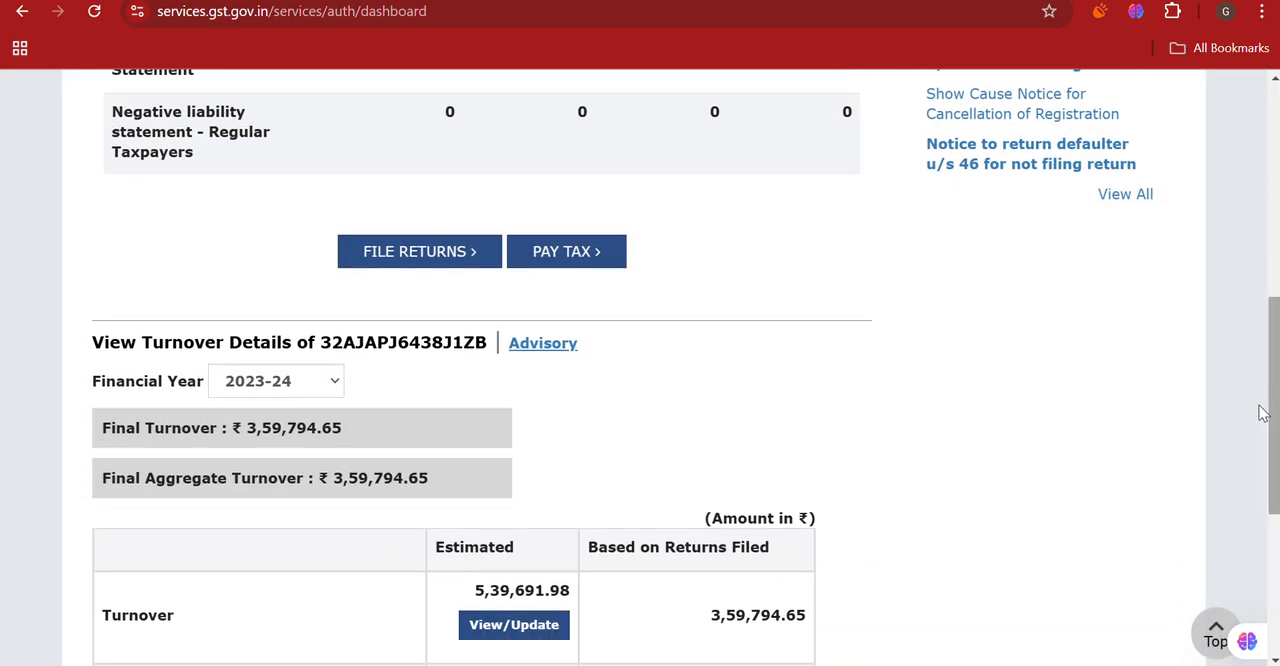
{"action": "left_click", "coordinate": [411, 251]}
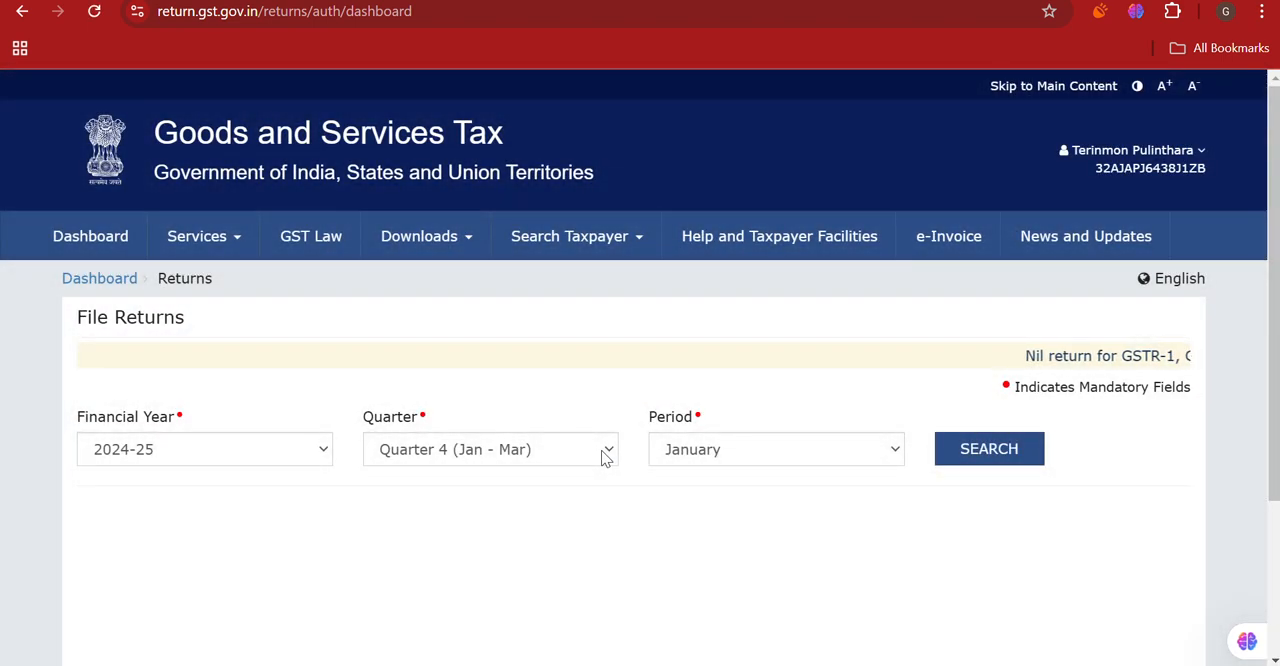
- Search the returns for 2024-25, Quarter 3 (Oct - Dec), December, and view the GSTR-2B auto-drafted ITC statement summary
{"action": "left_click", "coordinate": [601, 450]}
{"action": "left_click", "coordinate": [529, 530]}
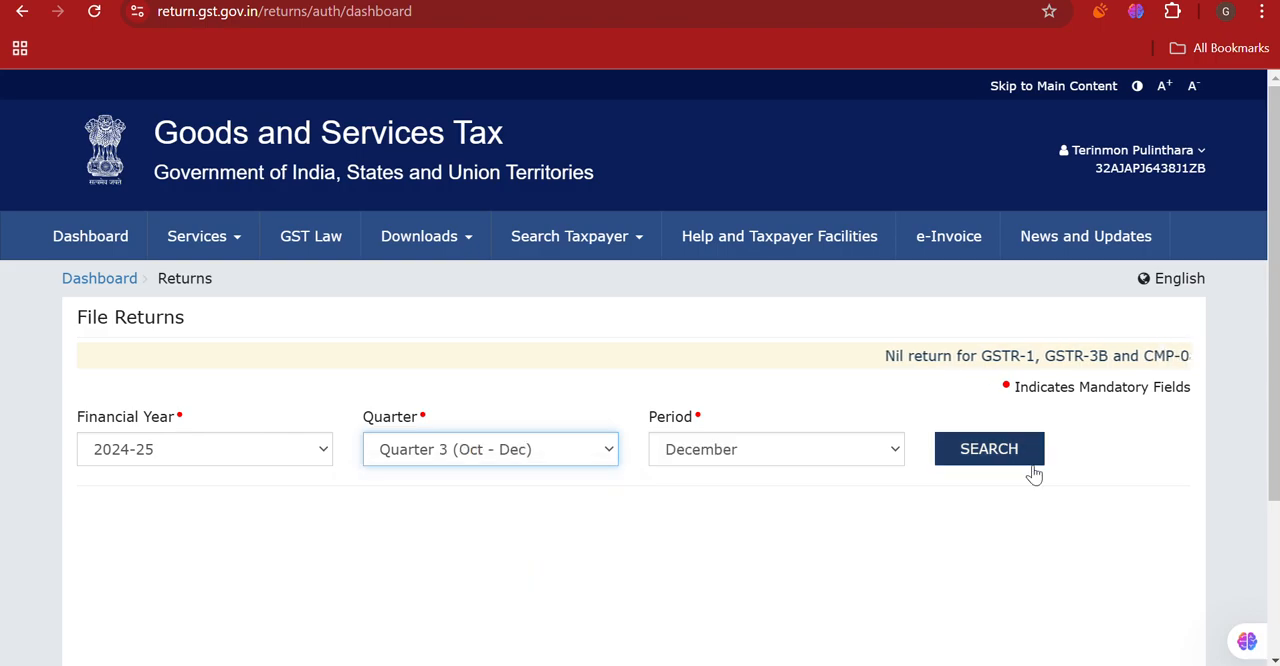
{"action": "left_click", "coordinate": [1012, 452]}
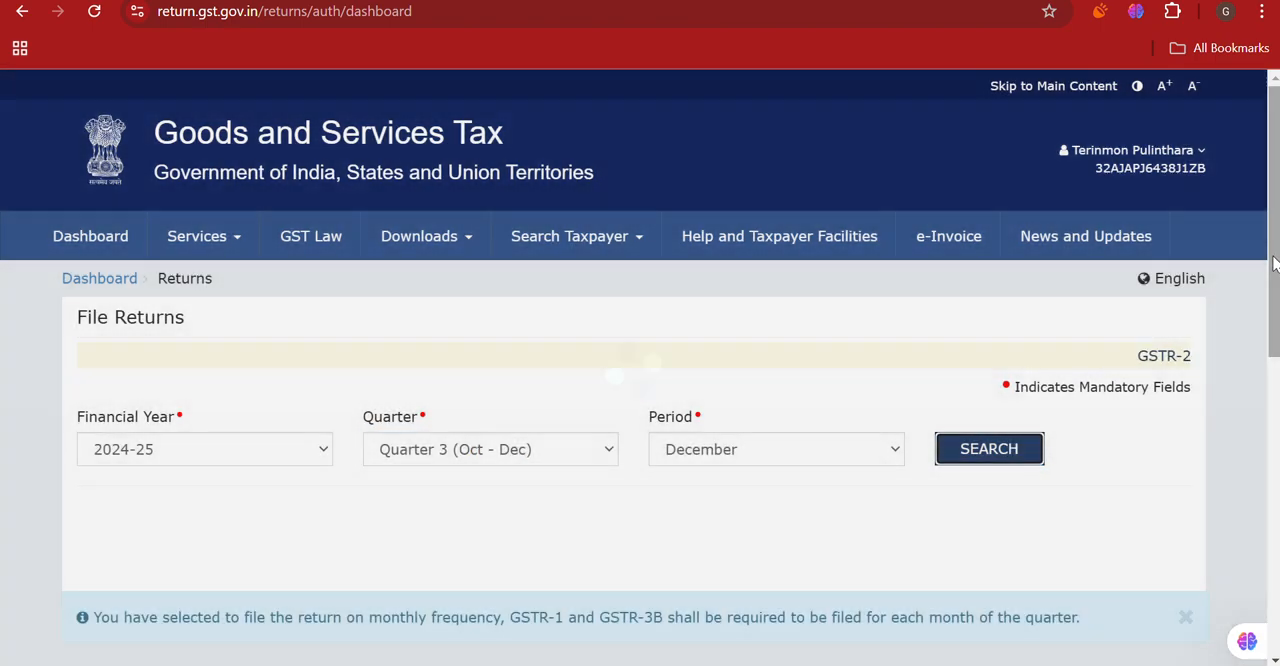
{"action": "scroll", "coordinate": [1275, 262], "scroll_direction": "down", "scroll_amount": 6}
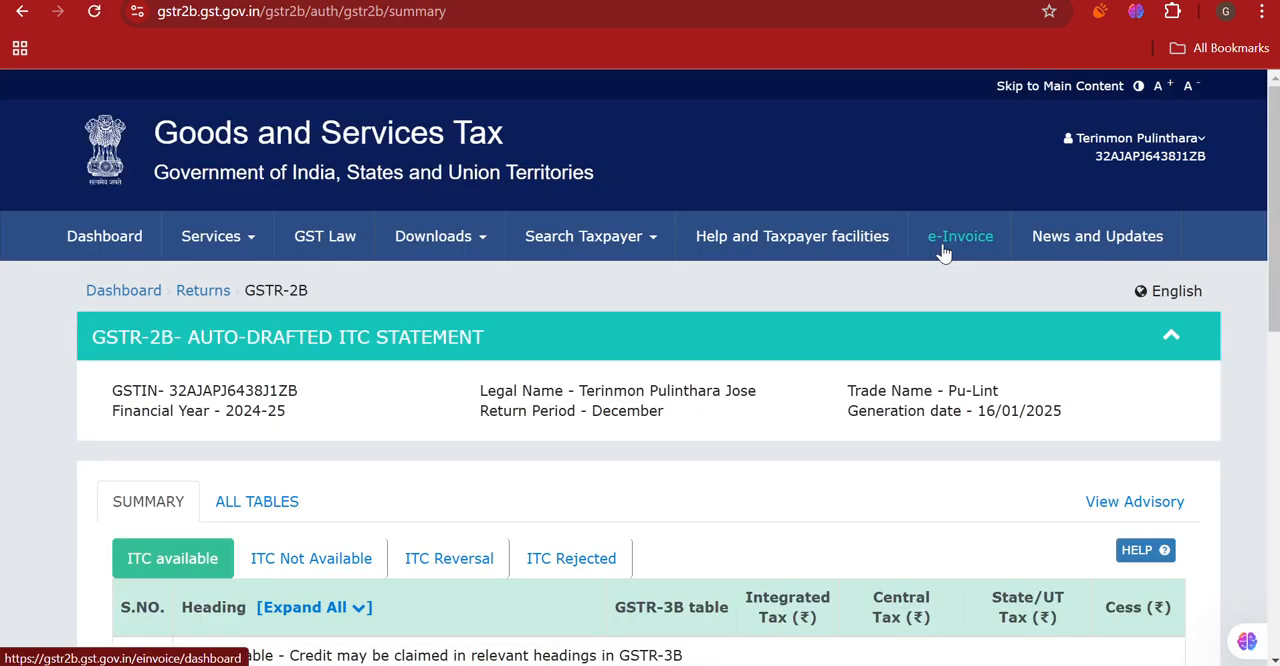
{"action": "left_click_drag", "start_coordinate": [1275, 270], "coordinate": [1272, 333]}
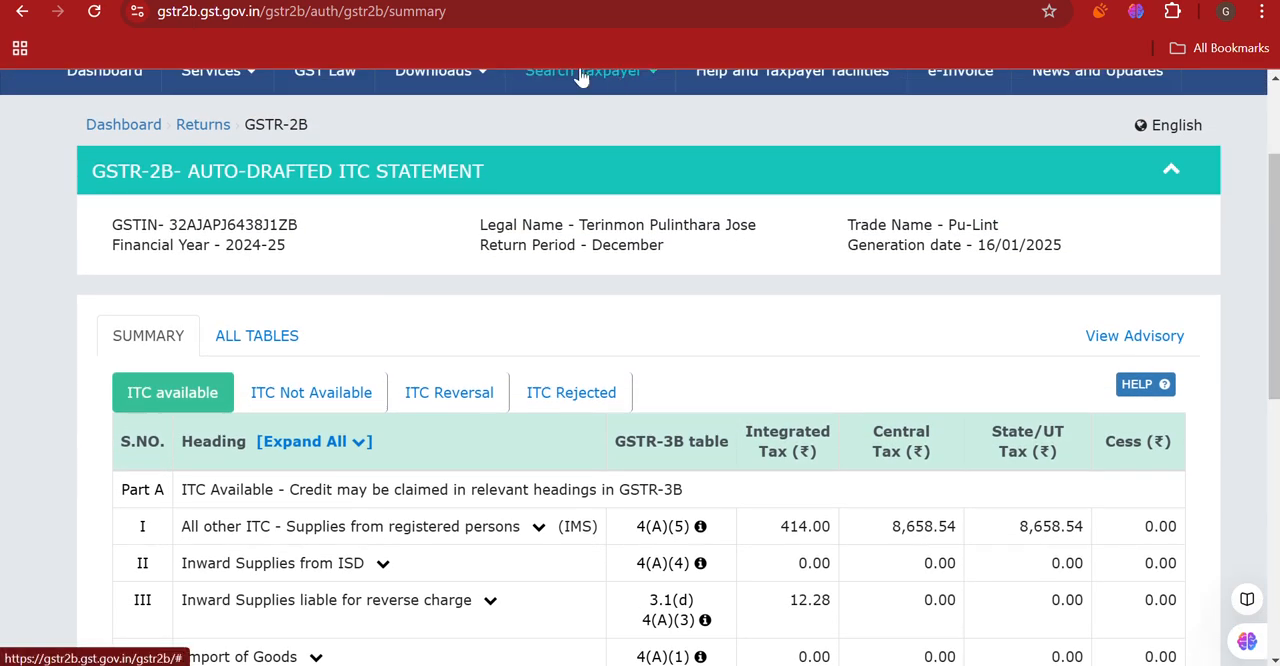